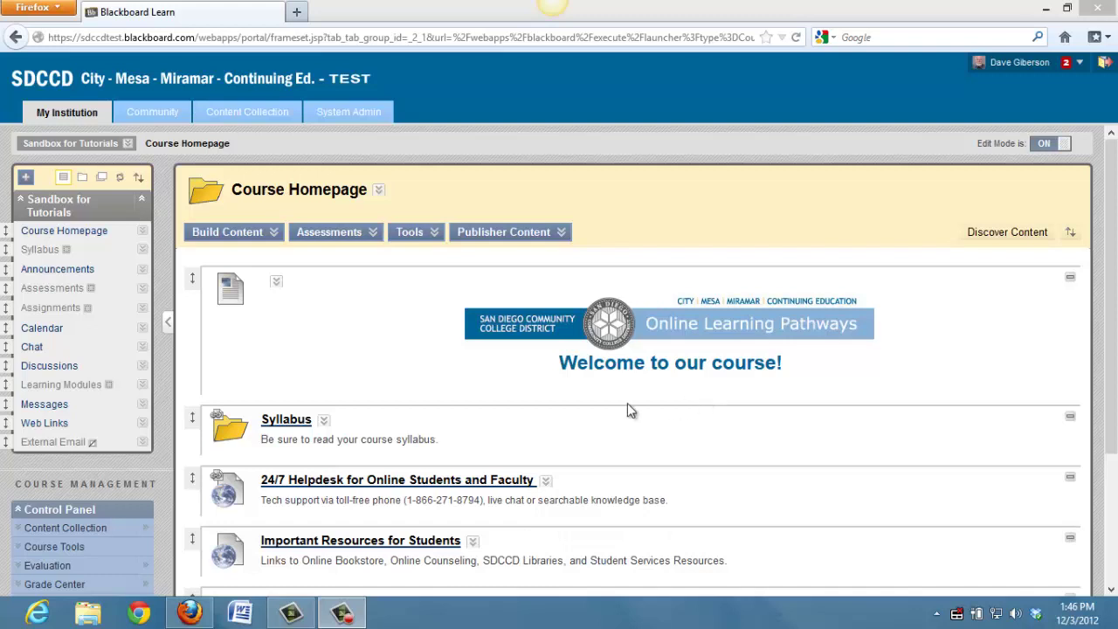
# Create a new Build Content item named 'Video Example' and scroll to its text editor
pyautogui.click(232, 232)
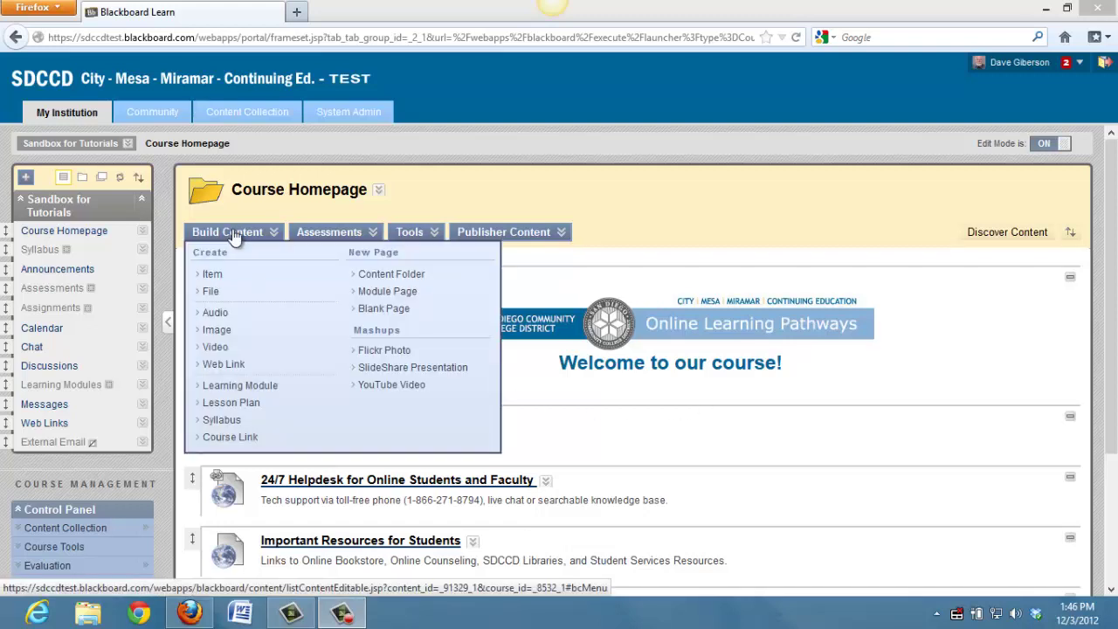
pyautogui.click(213, 276)
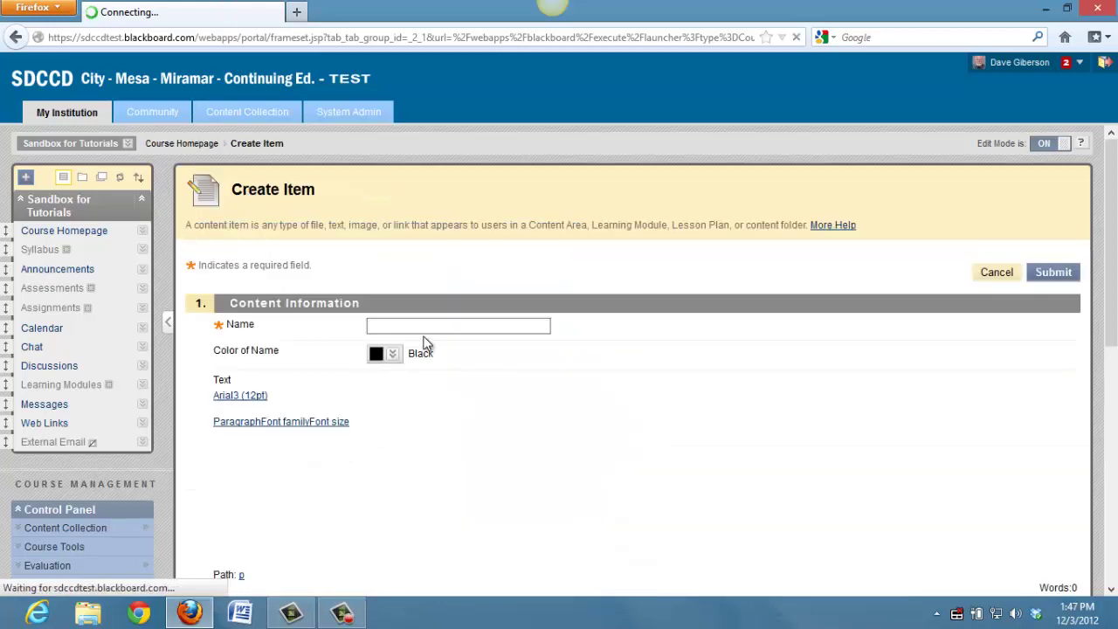
pyautogui.click(411, 325)
pyautogui.click(410, 324)
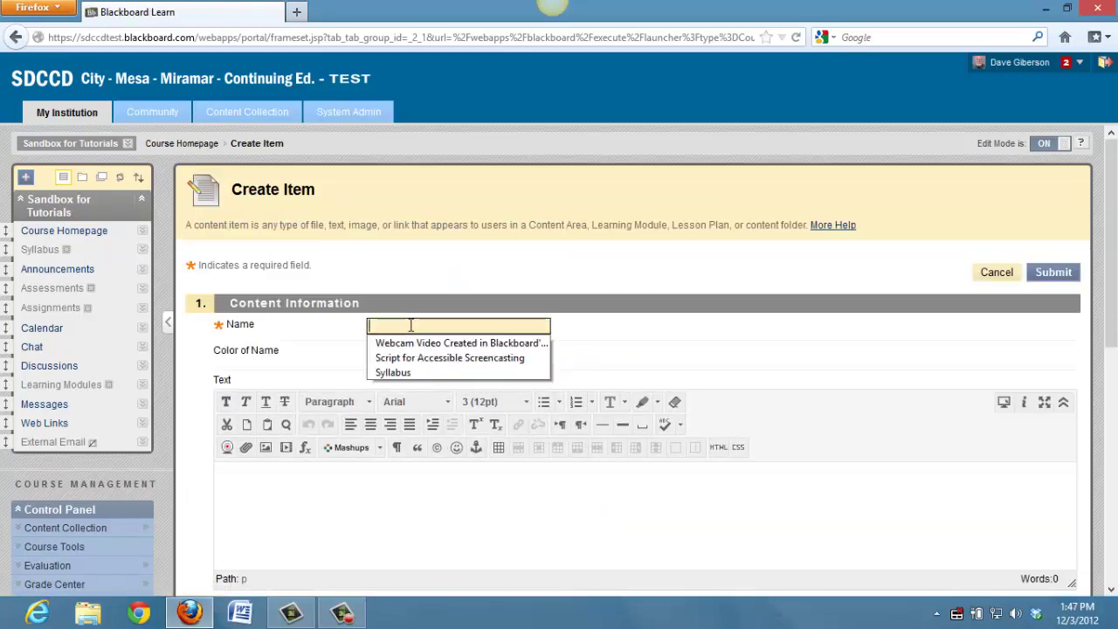
pyautogui.write('Video Ex')
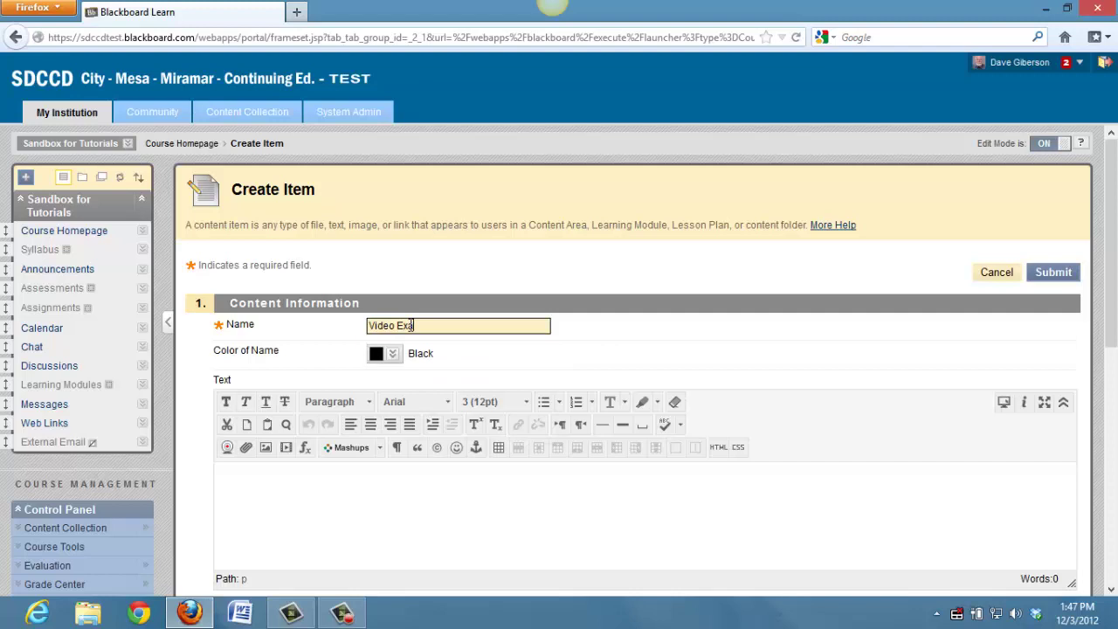
pyautogui.write('ample')
pyautogui.scroll(-3, 414, 343)
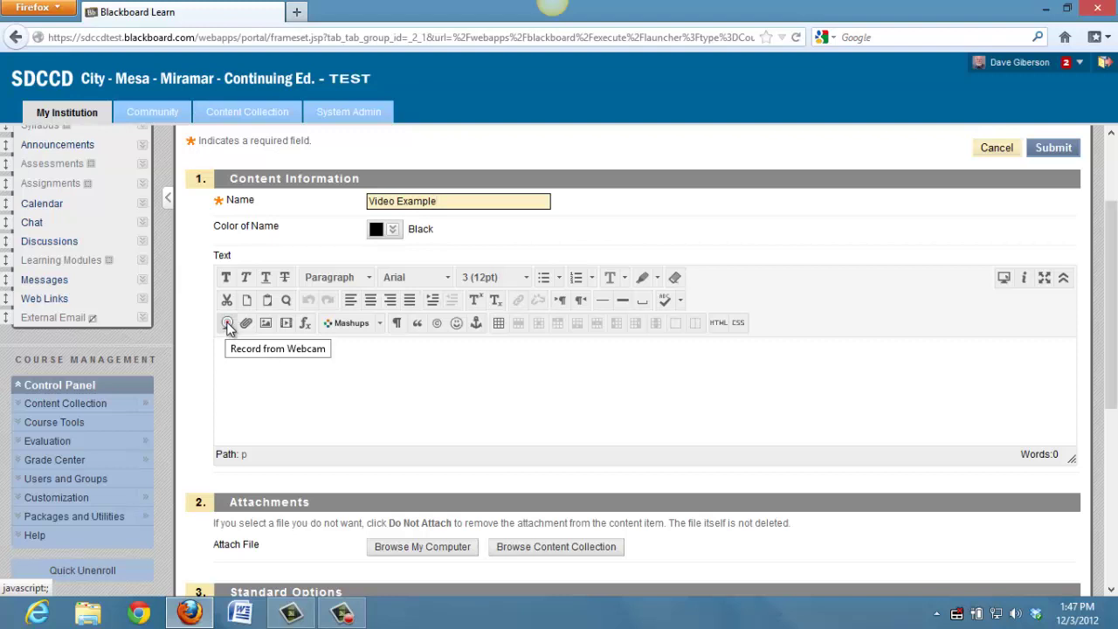
# Launch the Record from Webcam recorder from the item's text editor toolbar
pyautogui.click(227, 324)
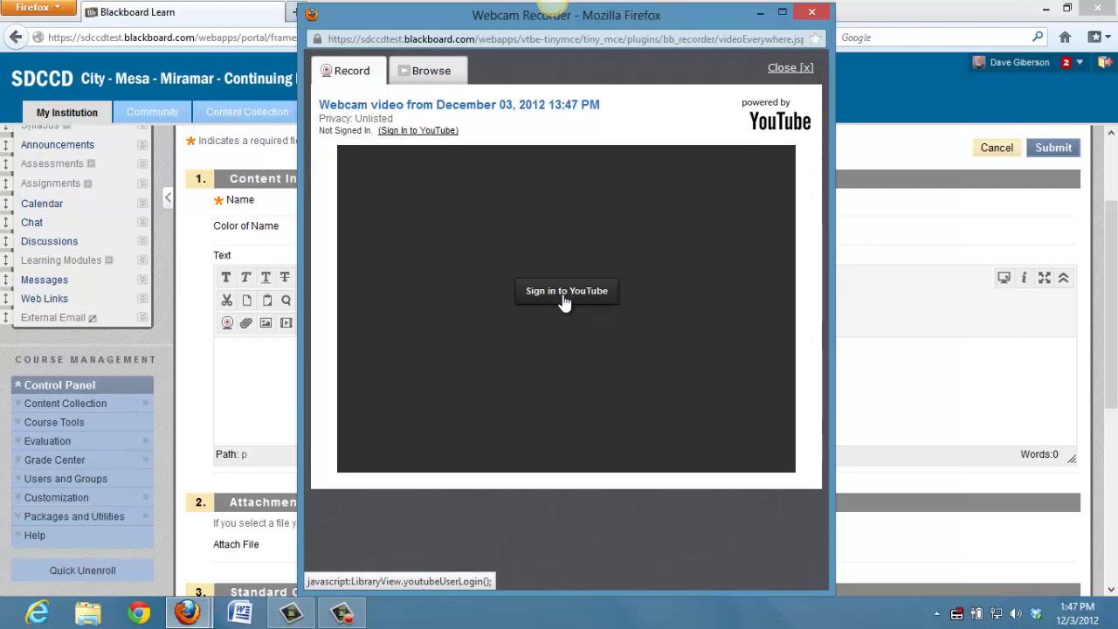
# Sign in to YouTube with the account e-mail and password, and grant blackboard.com access
pyautogui.click(565, 299)
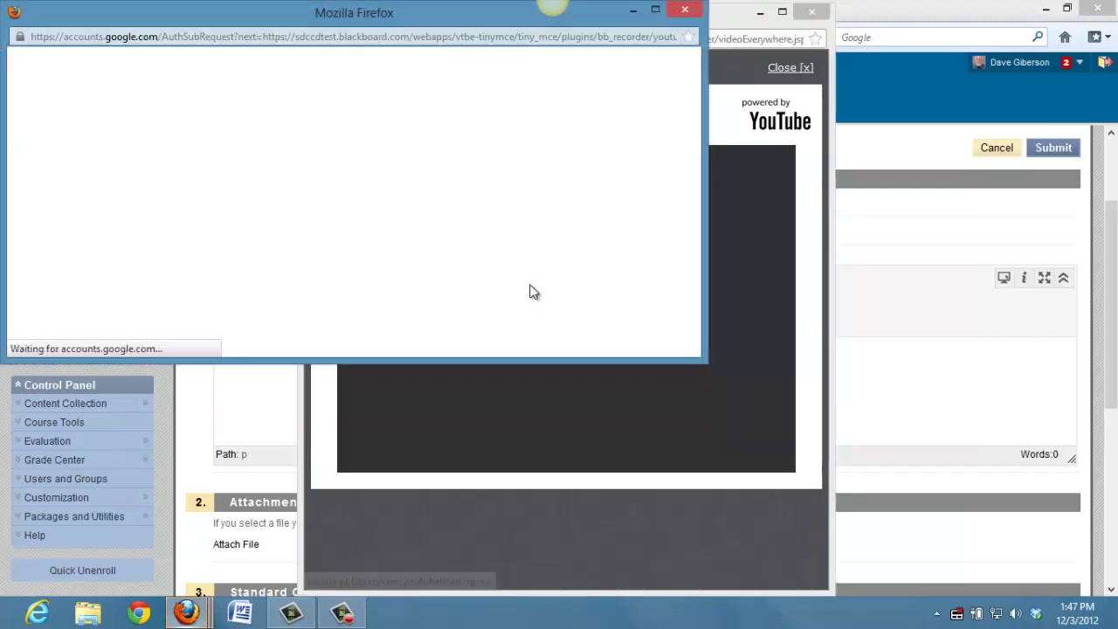
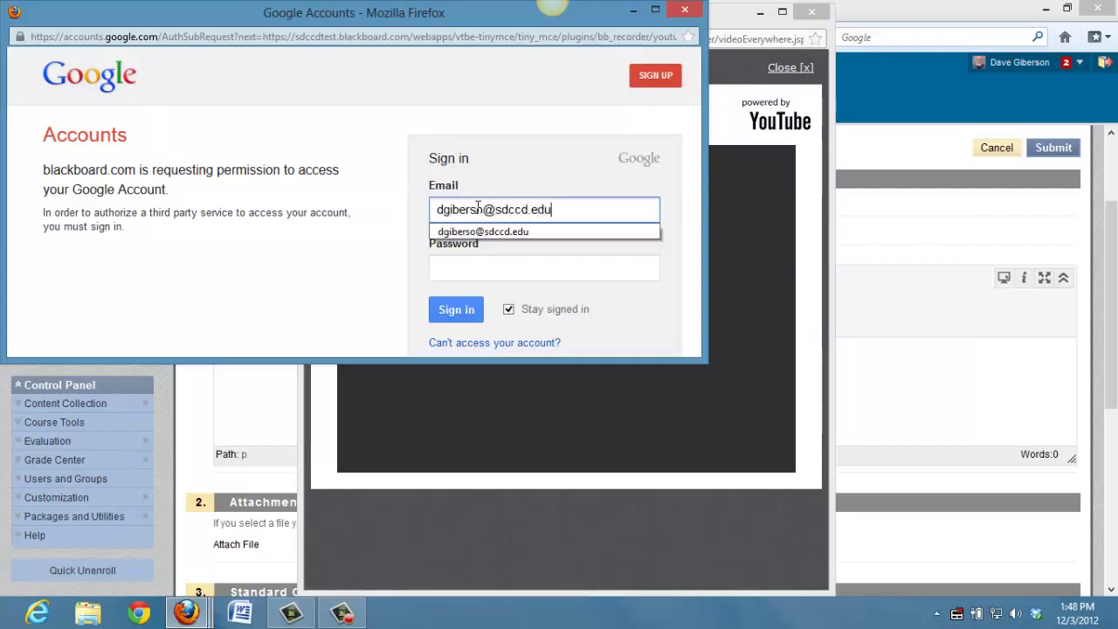
pyautogui.click(492, 267)
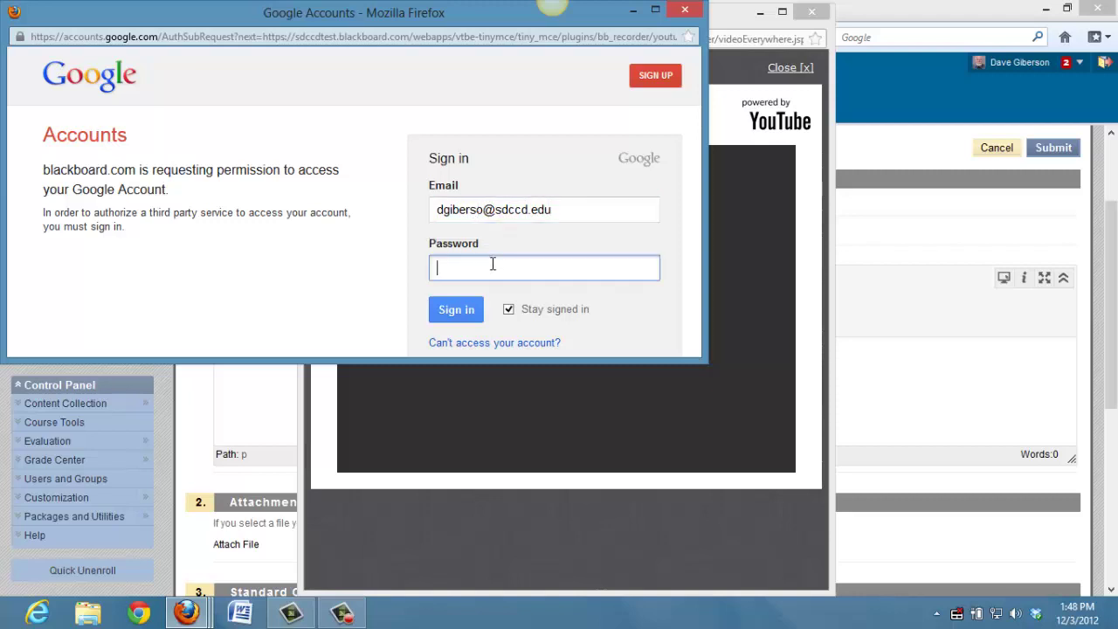
pyautogui.write('•••••••')
pyautogui.press('Return')
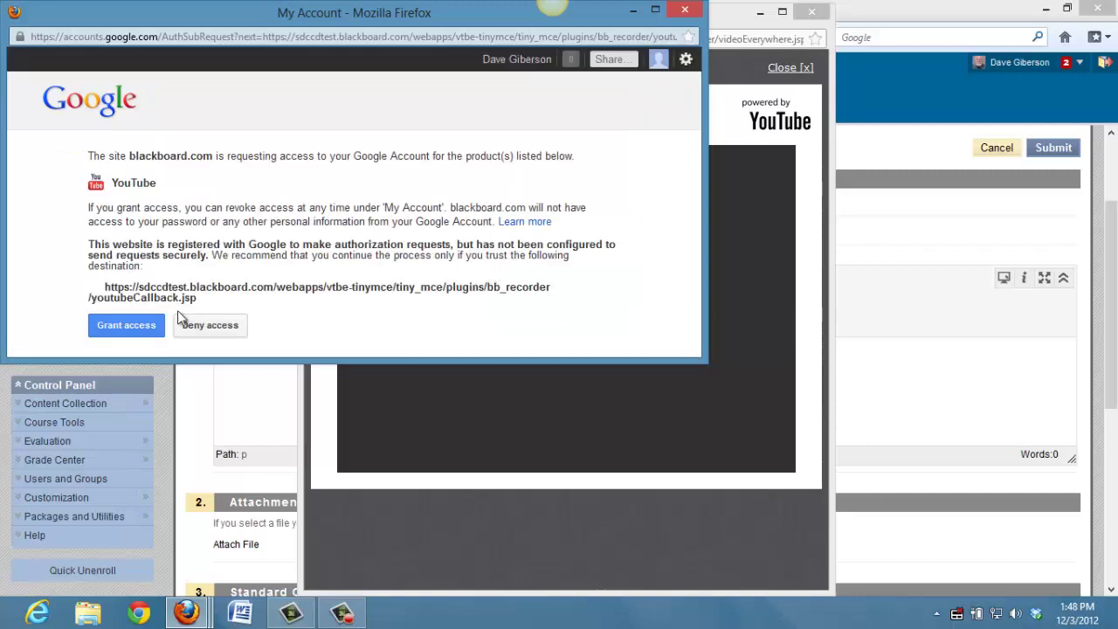
pyautogui.click(128, 326)
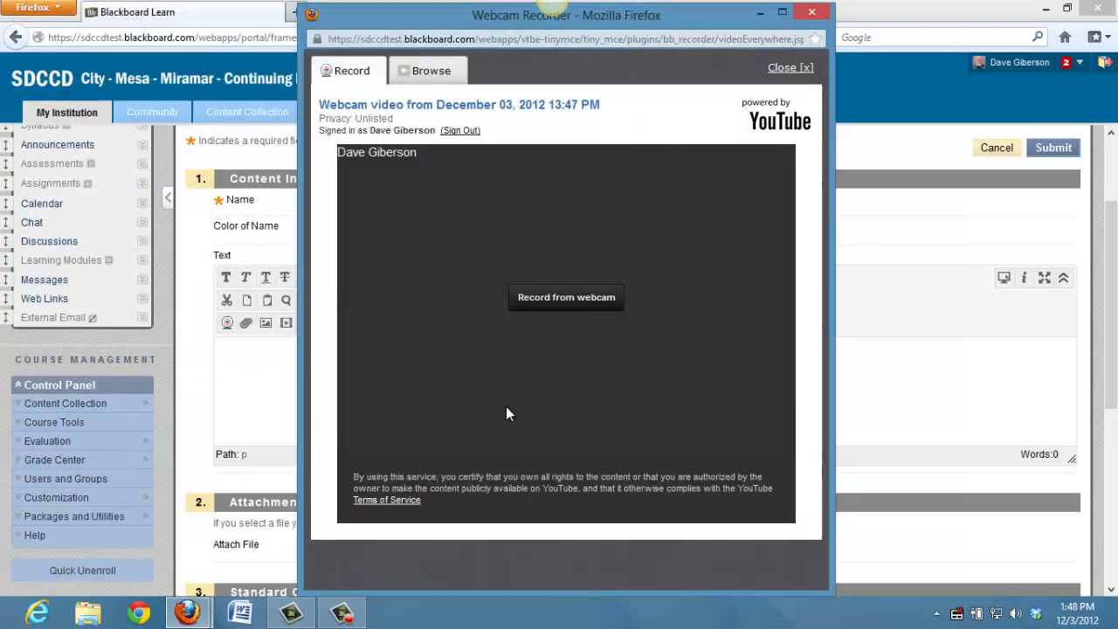
# Allow the webcam recorder camera and microphone access in the Flash Player privacy dialog
pyautogui.click(583, 303)
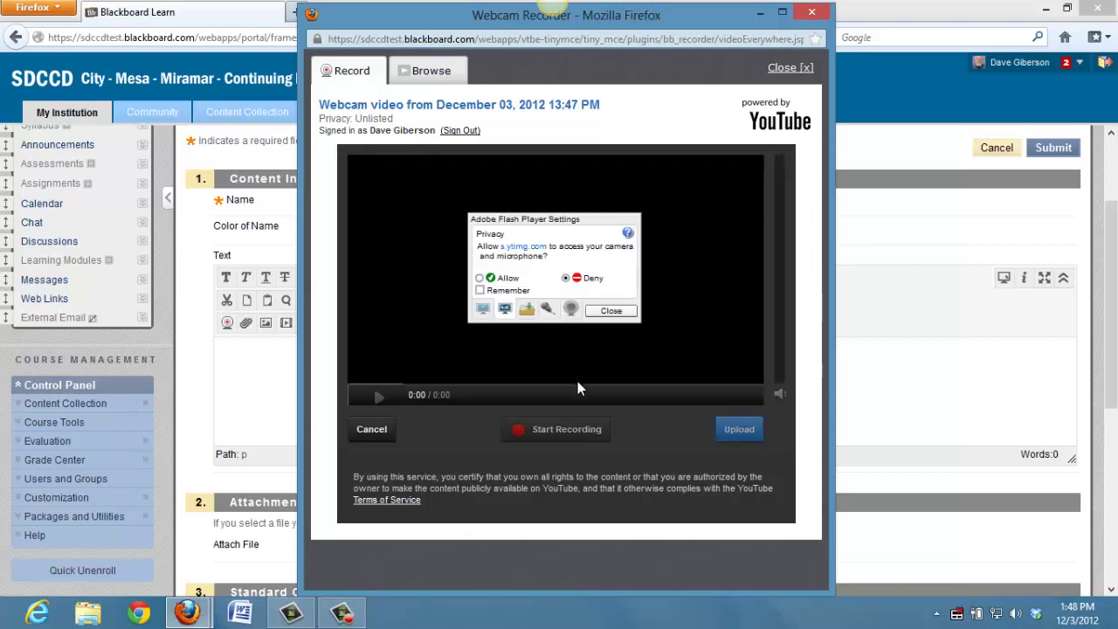
pyautogui.click(479, 277)
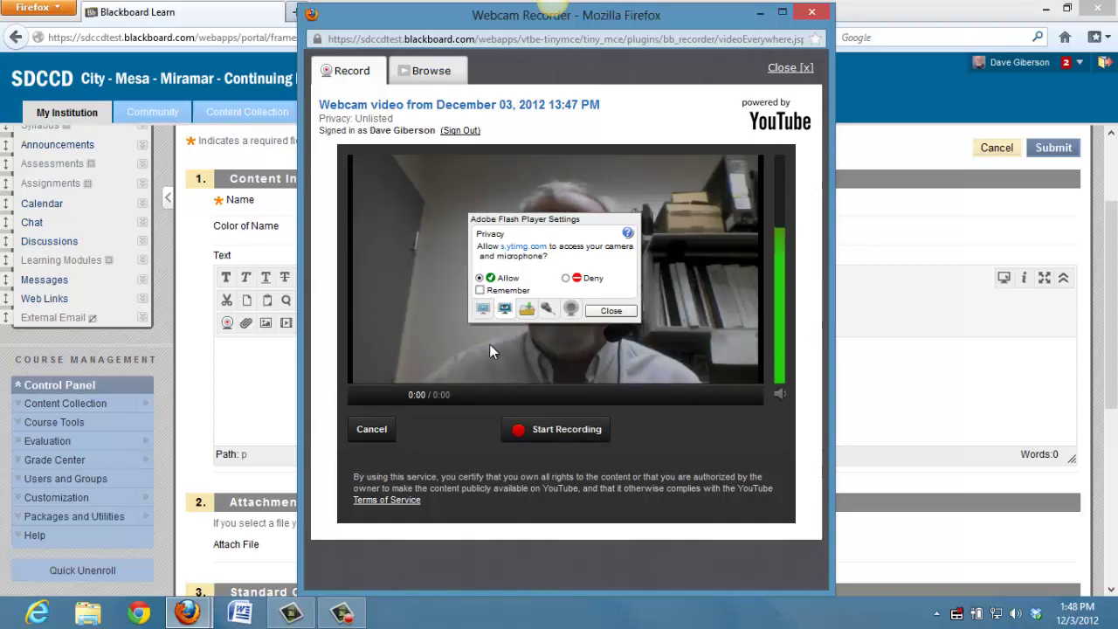
pyautogui.click(610, 311)
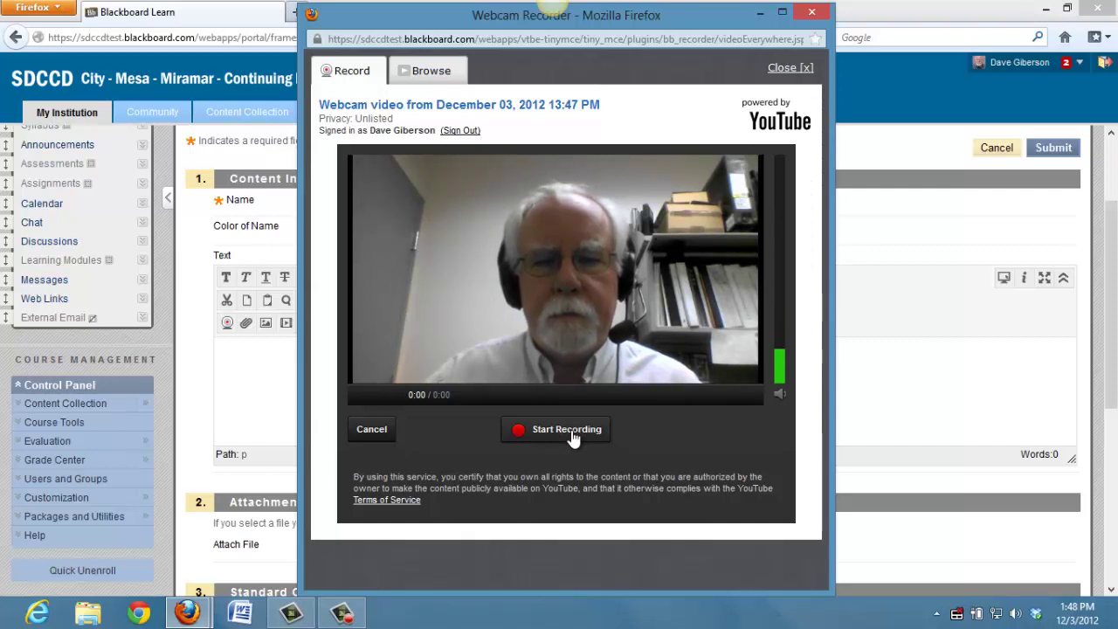
# Start the webcam recording and confirm camera use for the YouTube upload
pyautogui.click(566, 429)
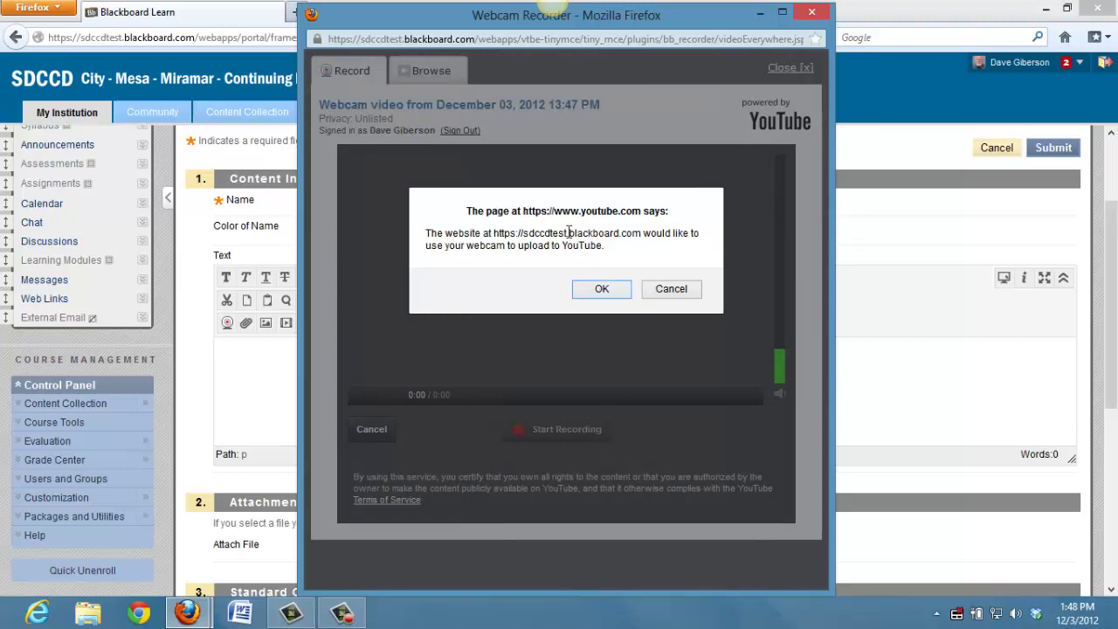
pyautogui.click(601, 289)
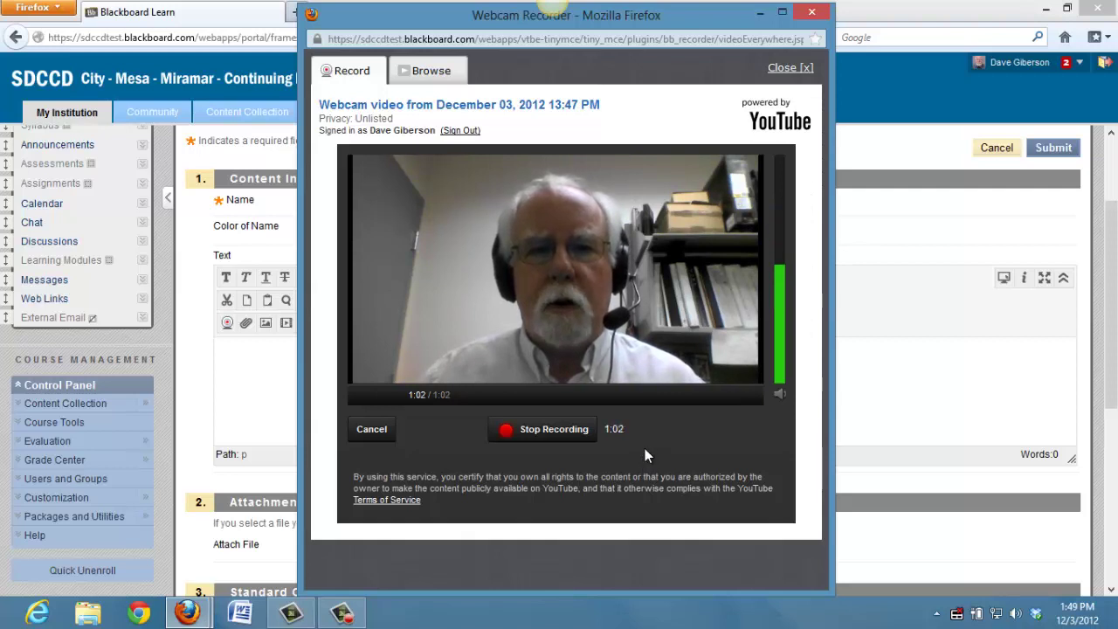
# Stop the 1:05 recording, play back the preview, and upload it to YouTube
pyautogui.click(563, 431)
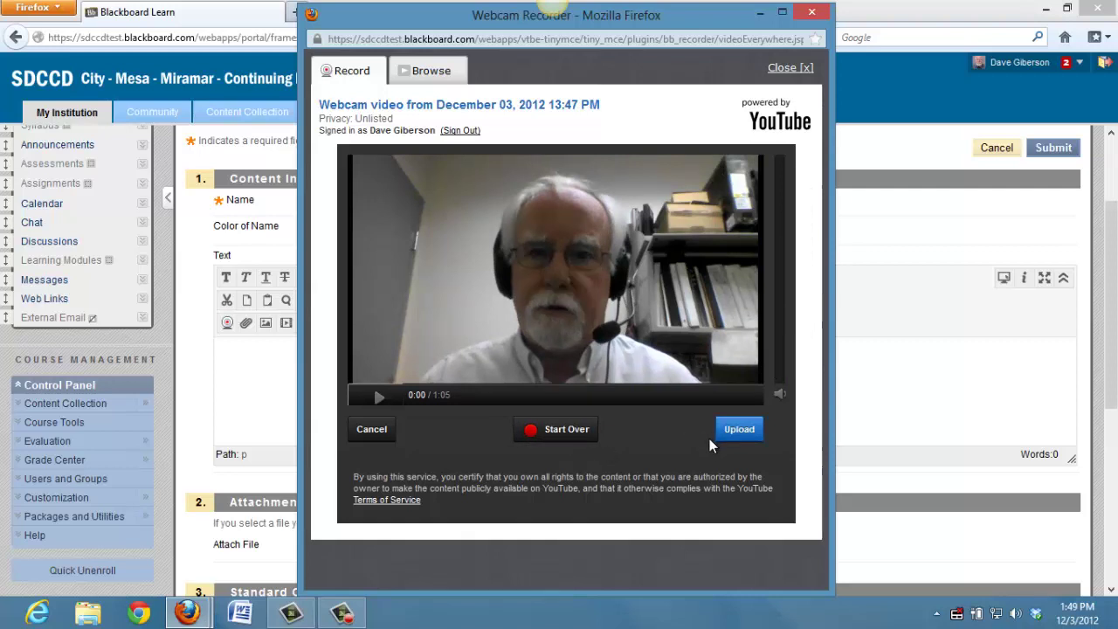
pyautogui.click(379, 398)
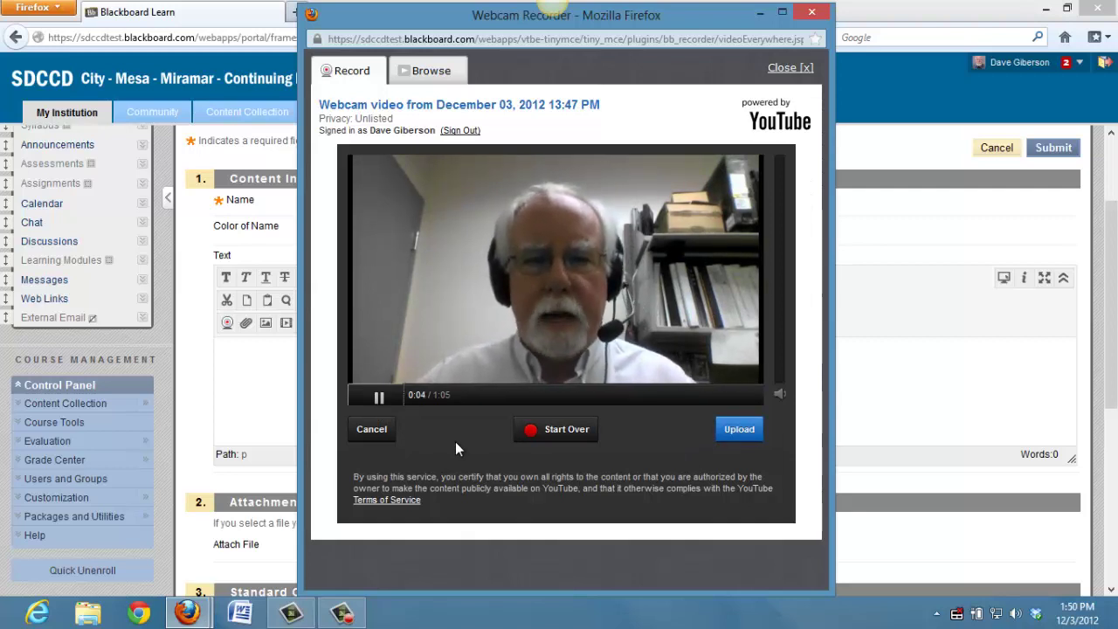
pyautogui.click(380, 399)
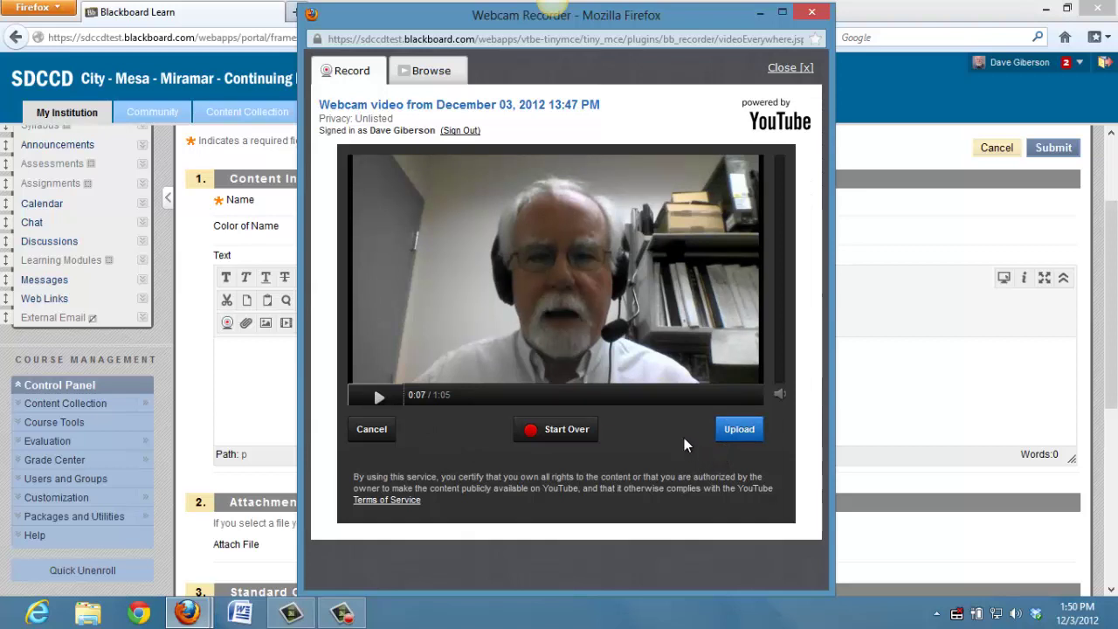
pyautogui.click(736, 430)
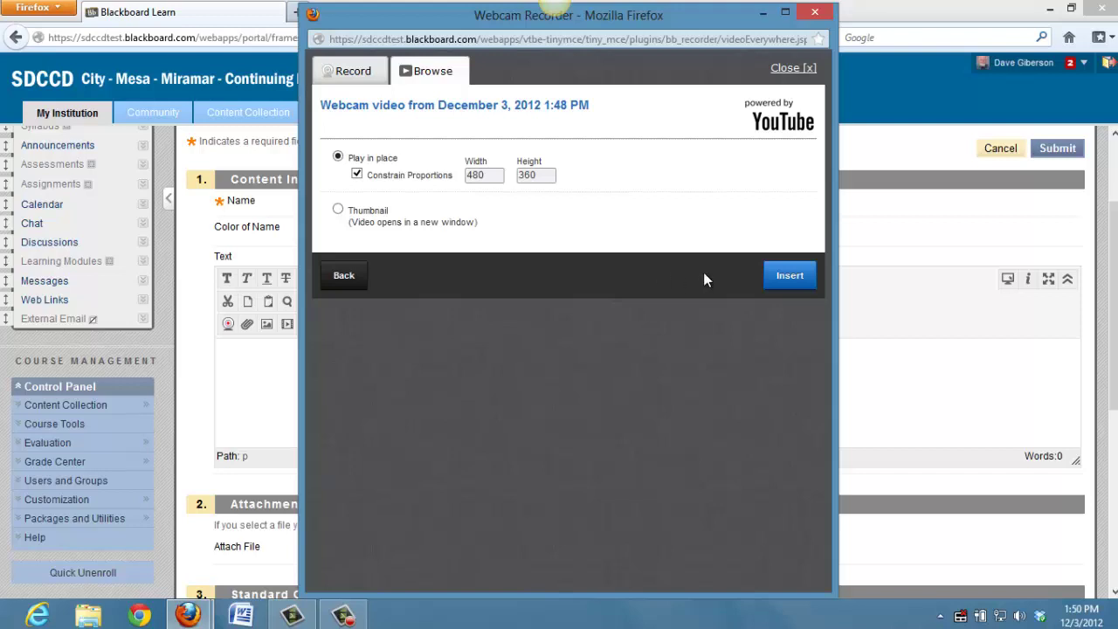
# Embed the uploaded video in the item, submit it, and scroll to it on the Course Homepage
pyautogui.click(786, 278)
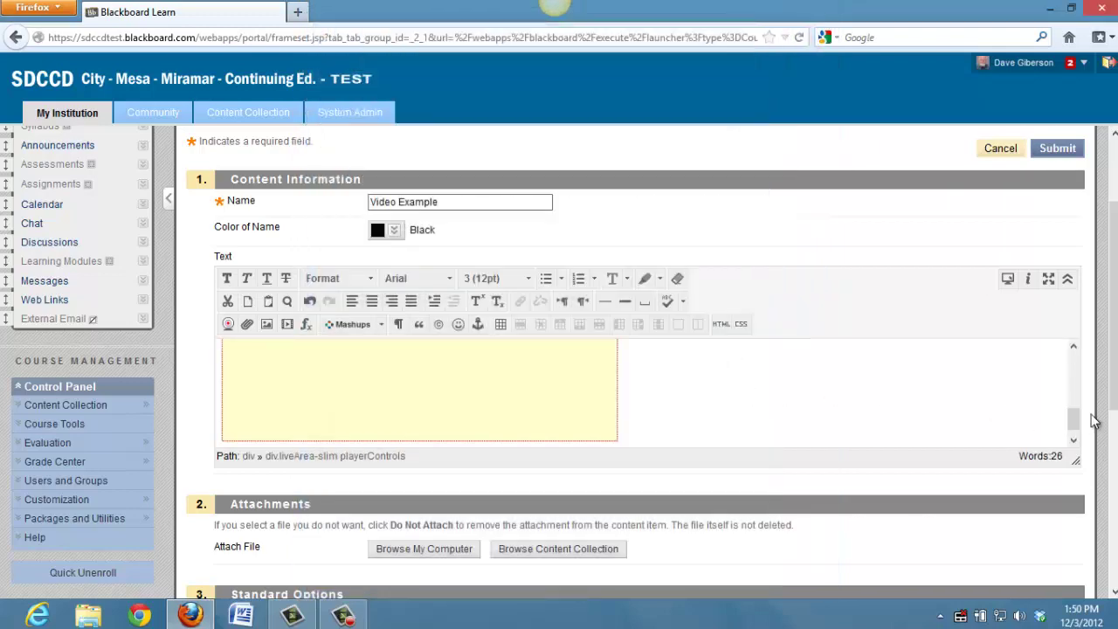
pyautogui.scroll(1, 1113, 306)
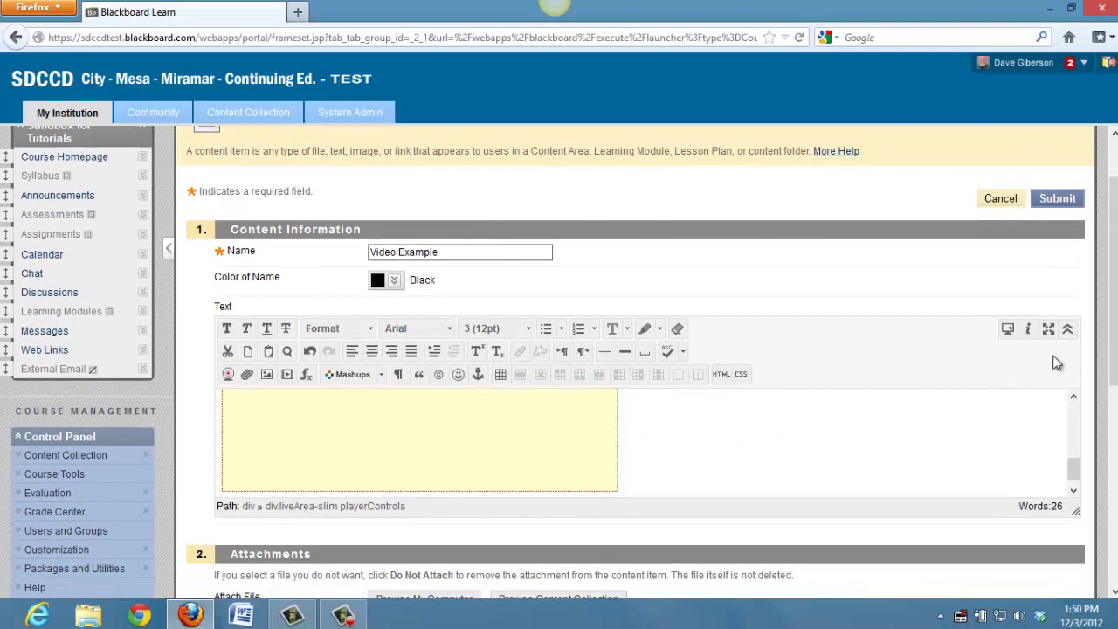
pyautogui.moveTo(1108, 373); pyautogui.dragTo(1107, 545)
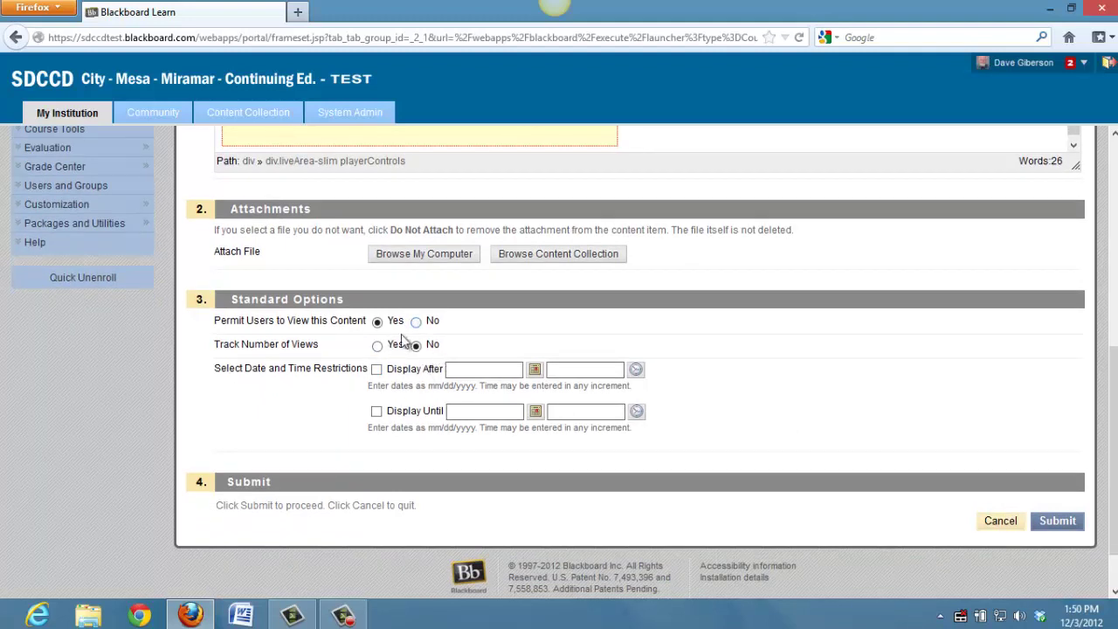
pyautogui.moveTo(1112, 433); pyautogui.dragTo(1113, 469)
pyautogui.click(1057, 460)
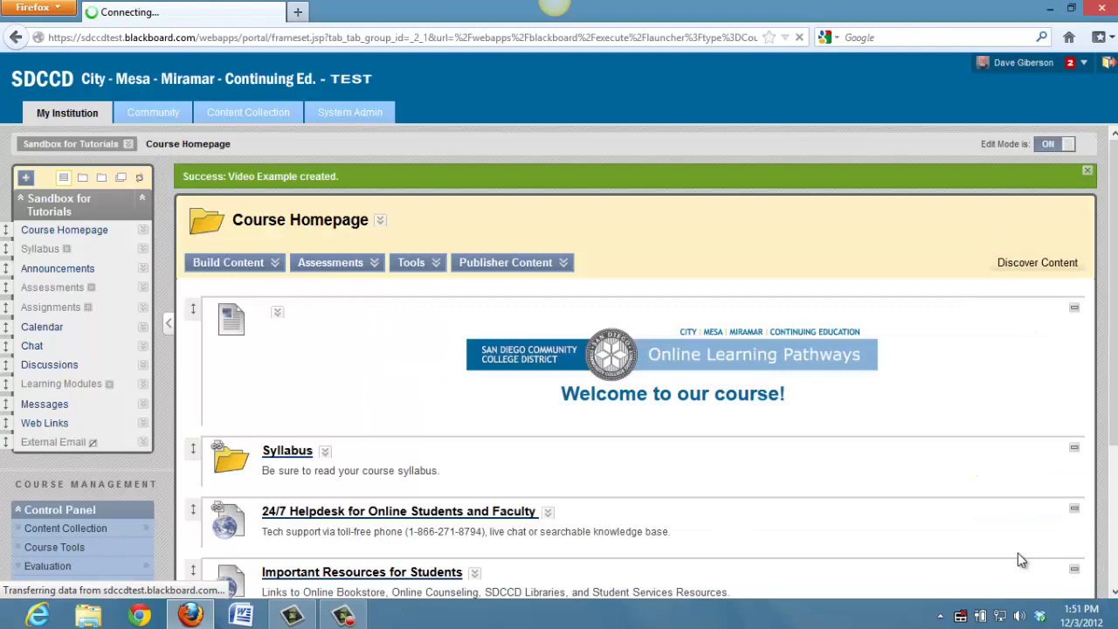
pyautogui.moveTo(1105, 354); pyautogui.dragTo(1022, 552)
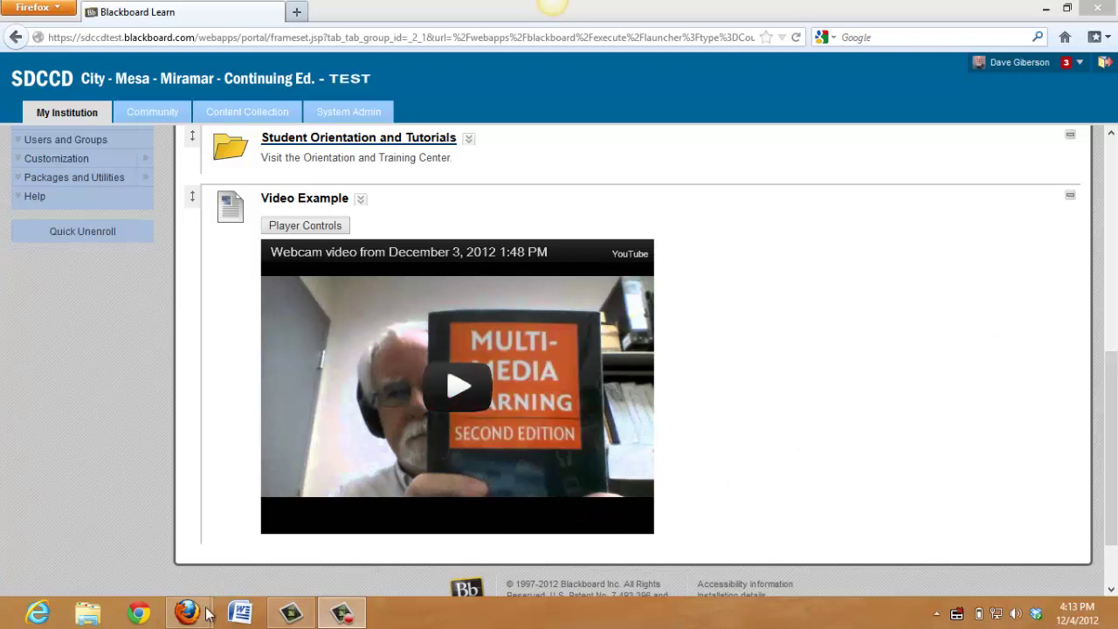
# In YouTube's Video Manager, open the Captions page of the newest webcam upload
pyautogui.moveTo(197, 619)
pyautogui.click(282, 546)
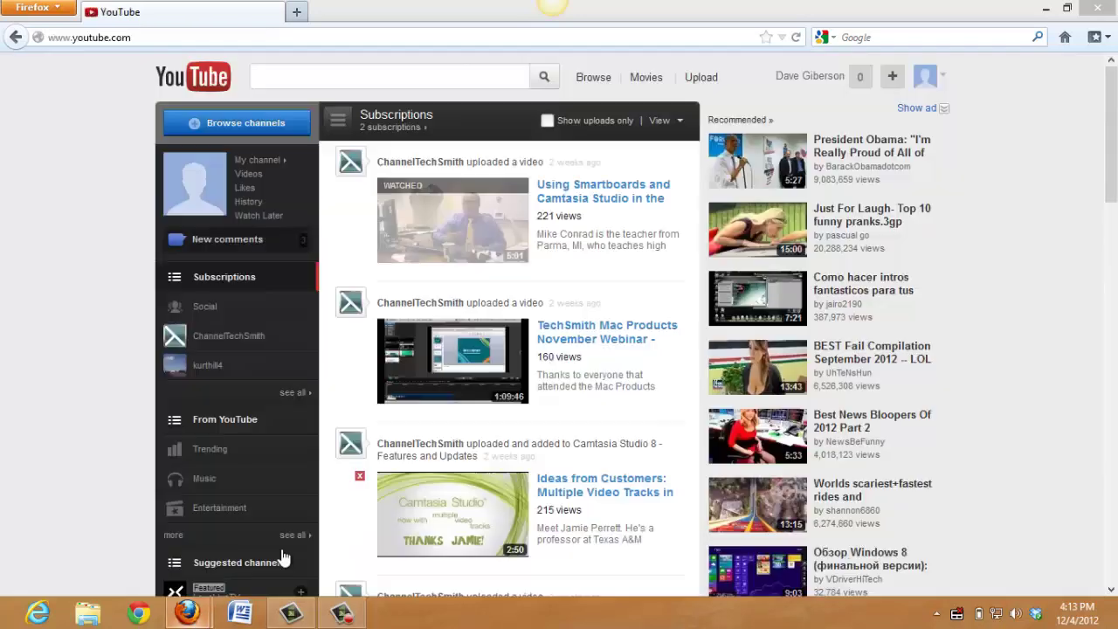
pyautogui.click(921, 86)
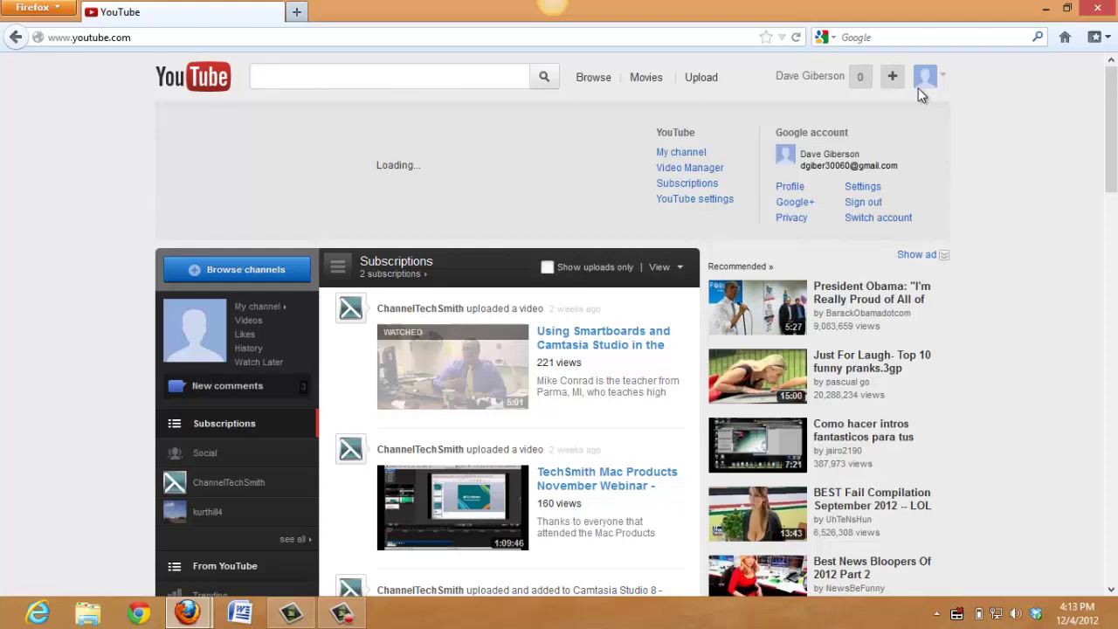
pyautogui.click(705, 171)
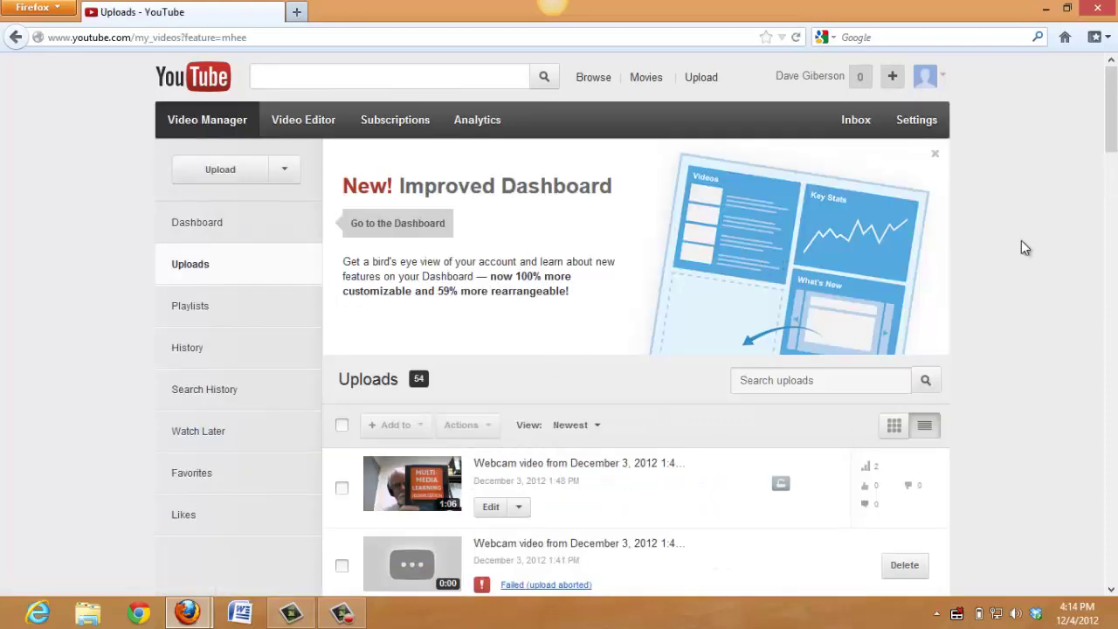
pyautogui.scroll(-1, 1113, 149)
pyautogui.scroll(-3, 1112, 160)
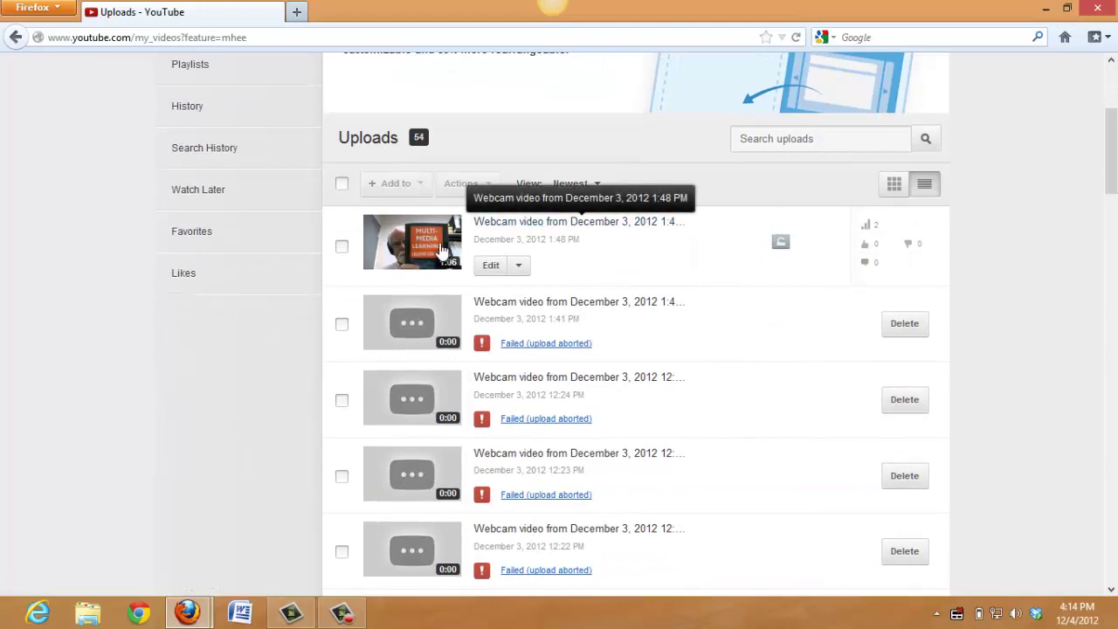
pyautogui.click(491, 266)
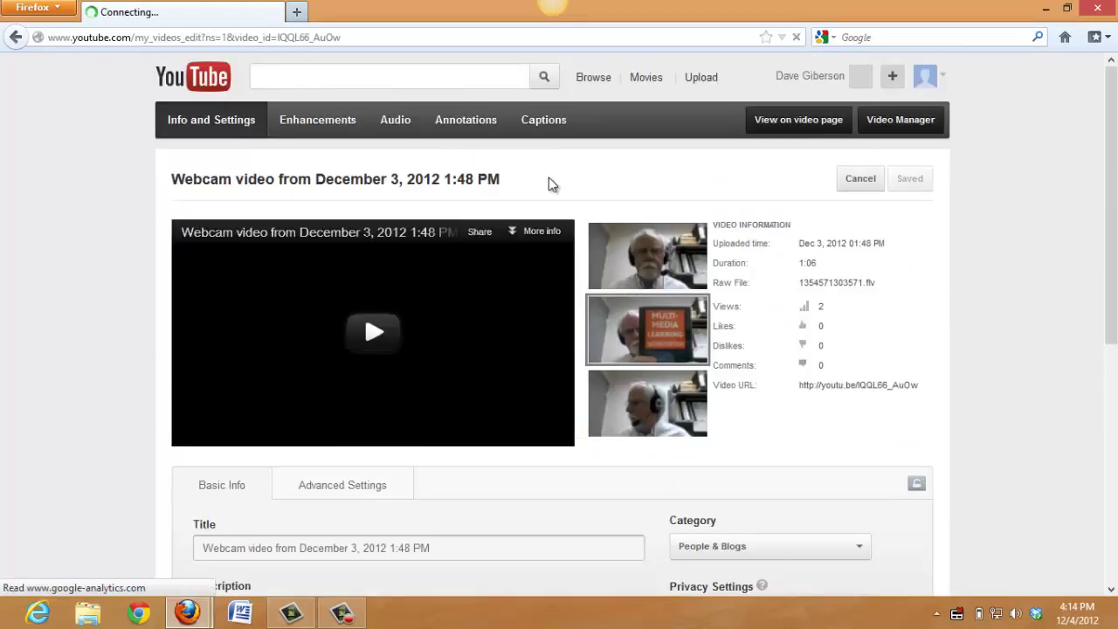
pyautogui.click(548, 123)
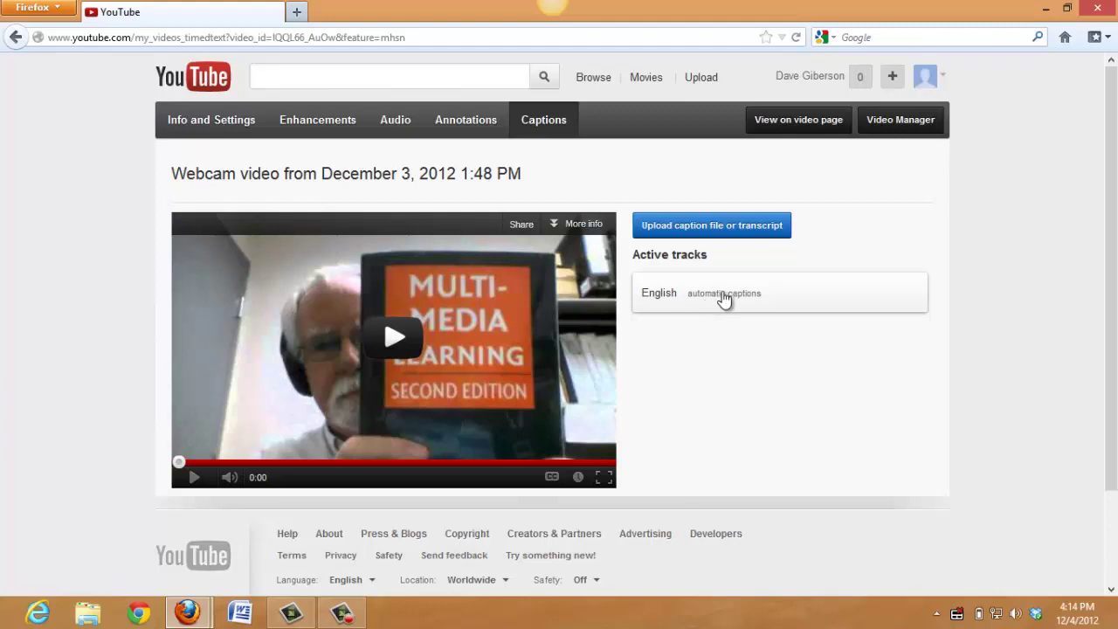
# Open the English caption track for editing and play the video to hear the first line
pyautogui.click(724, 300)
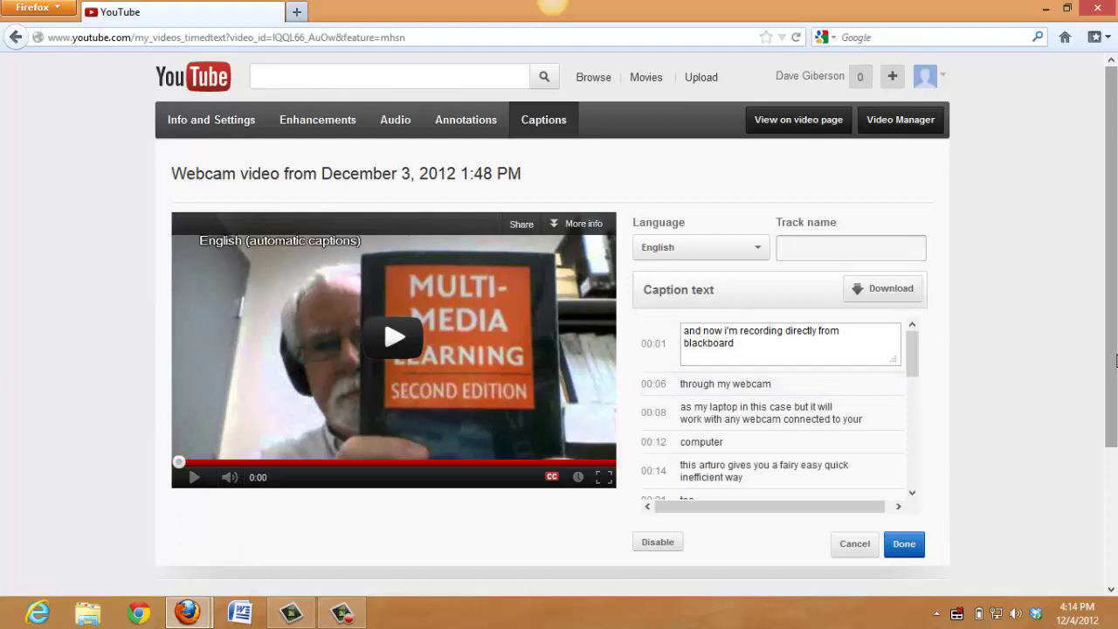
pyautogui.scroll(-3, 952, 395)
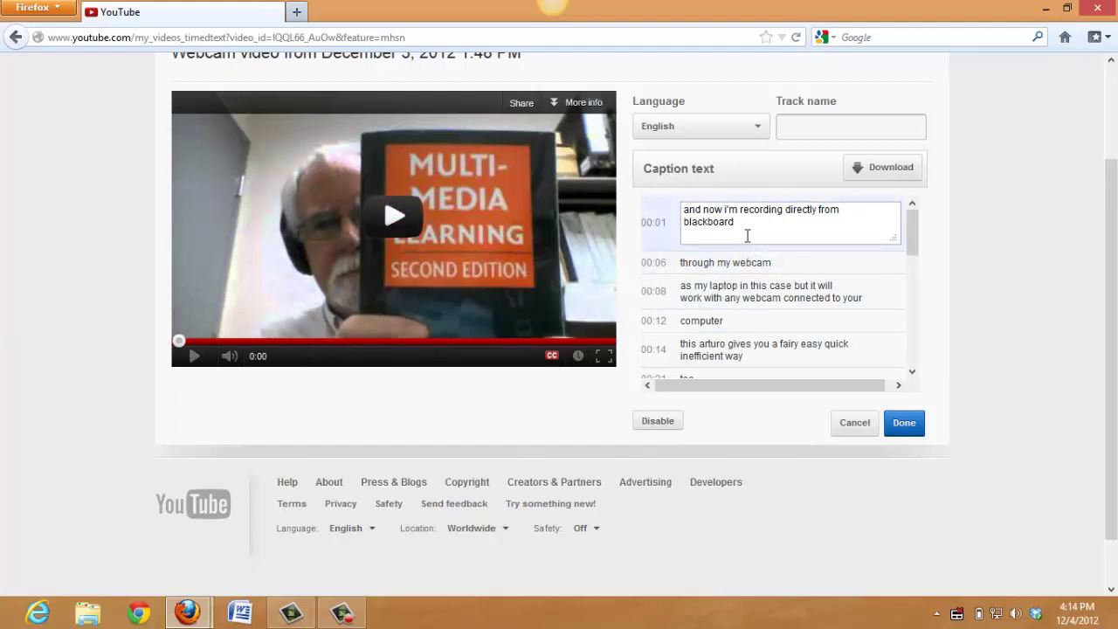
pyautogui.click(727, 215)
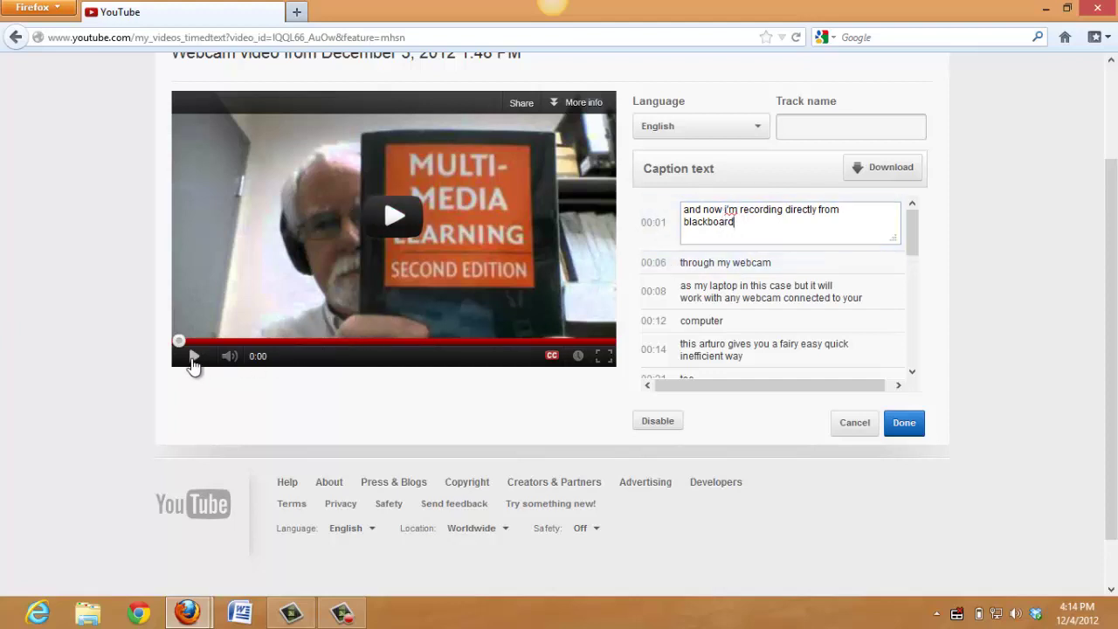
pyautogui.click(194, 358)
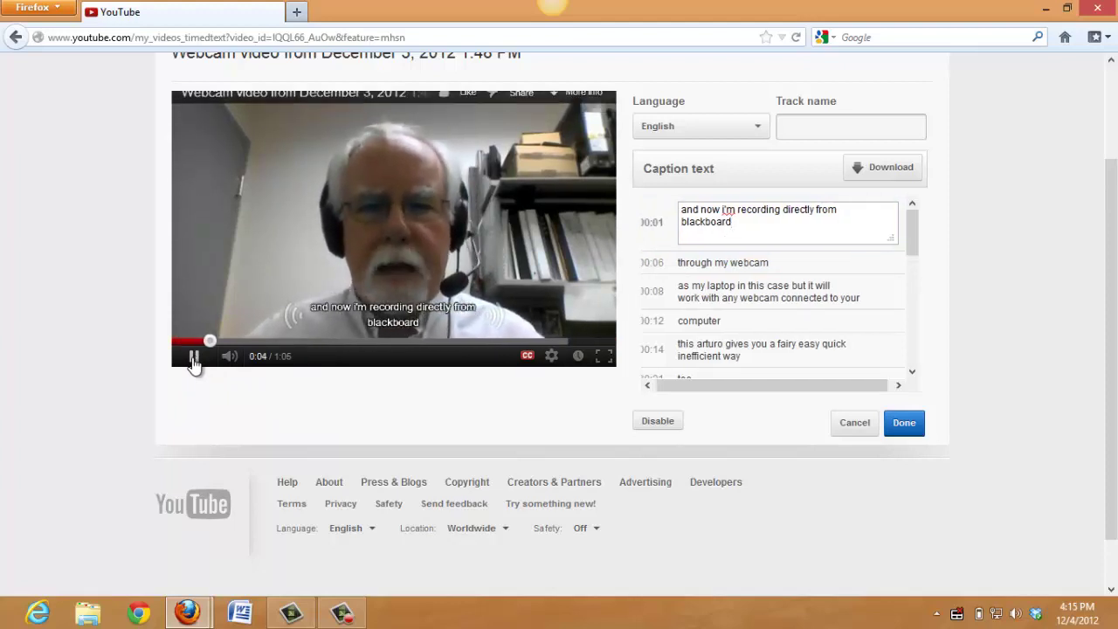
pyautogui.click(193, 358)
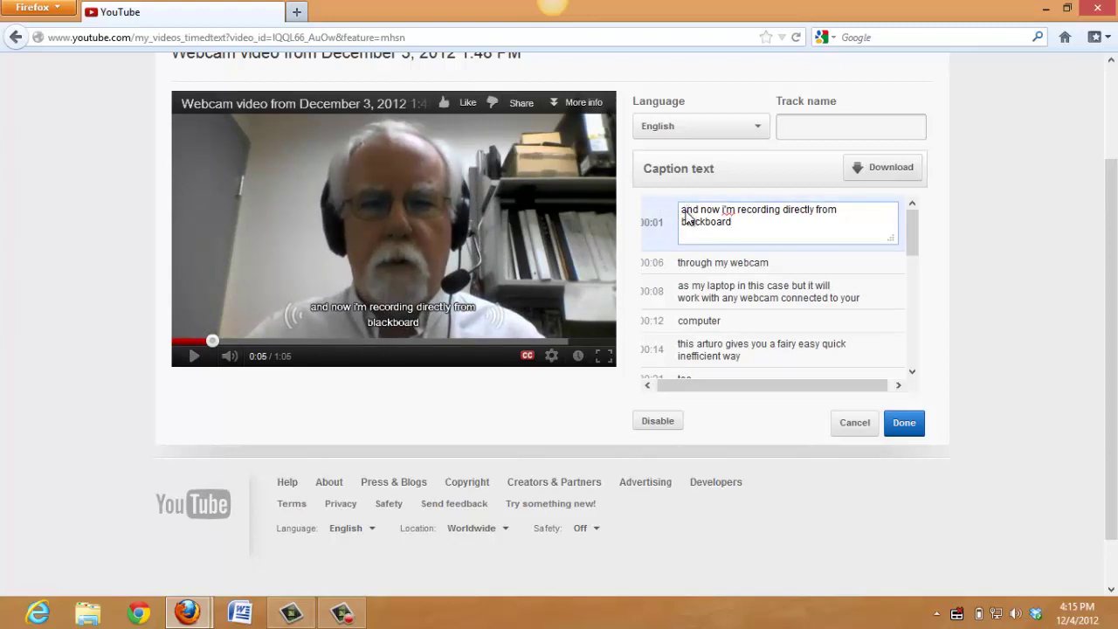
# Capitalise 'And' and 'I'm' in the first caption, then play on to 0:08
pyautogui.click(699, 210)
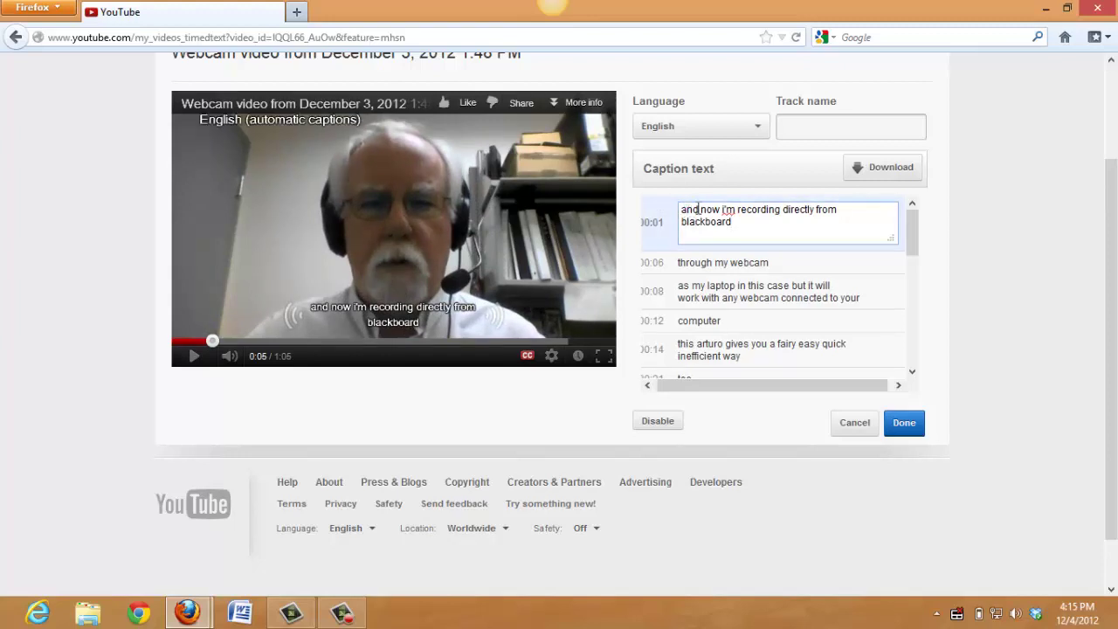
pyautogui.press('BackSpace')
pyautogui.press('BackSpace')
pyautogui.press('BackSpace')
pyautogui.write('And')
pyautogui.click(725, 209)
pyautogui.press('BackSpace')
pyautogui.write('I')
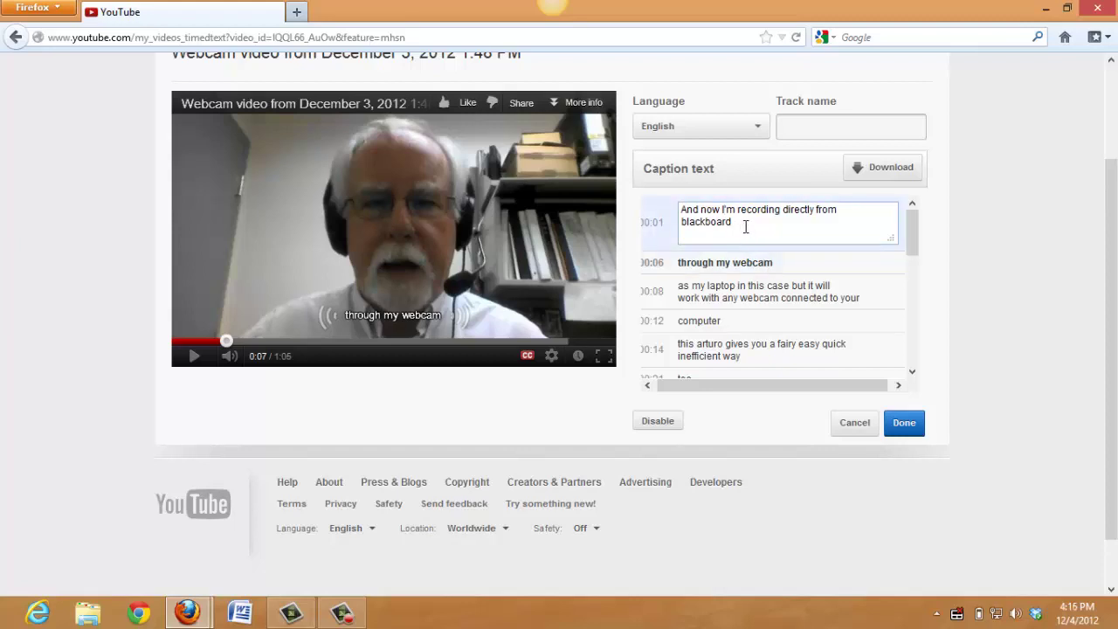
pyautogui.click(193, 356)
pyautogui.click(193, 356)
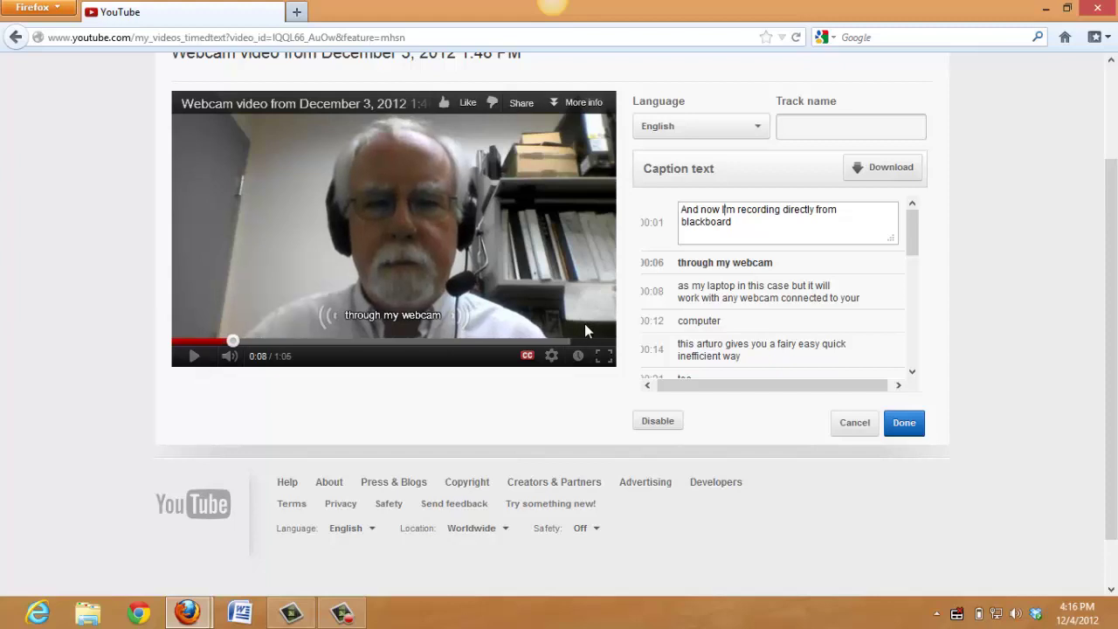
# Fix the 'through my webcam' line and remaining captions, then save the English track with Done
pyautogui.click(778, 267)
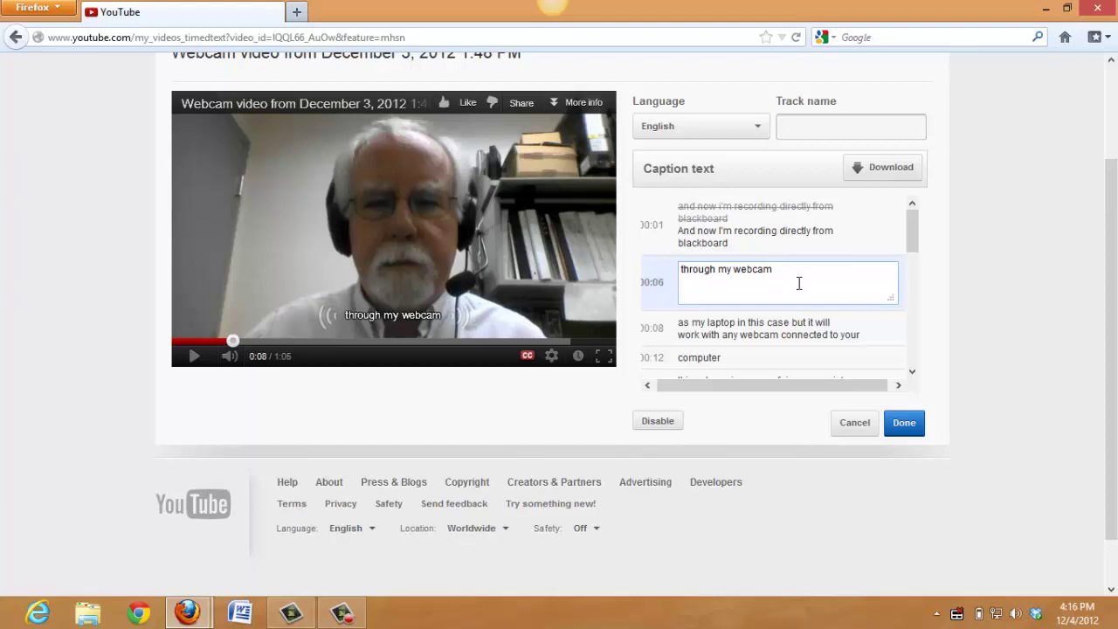
pyautogui.write('.')
pyautogui.press('BackSpace')
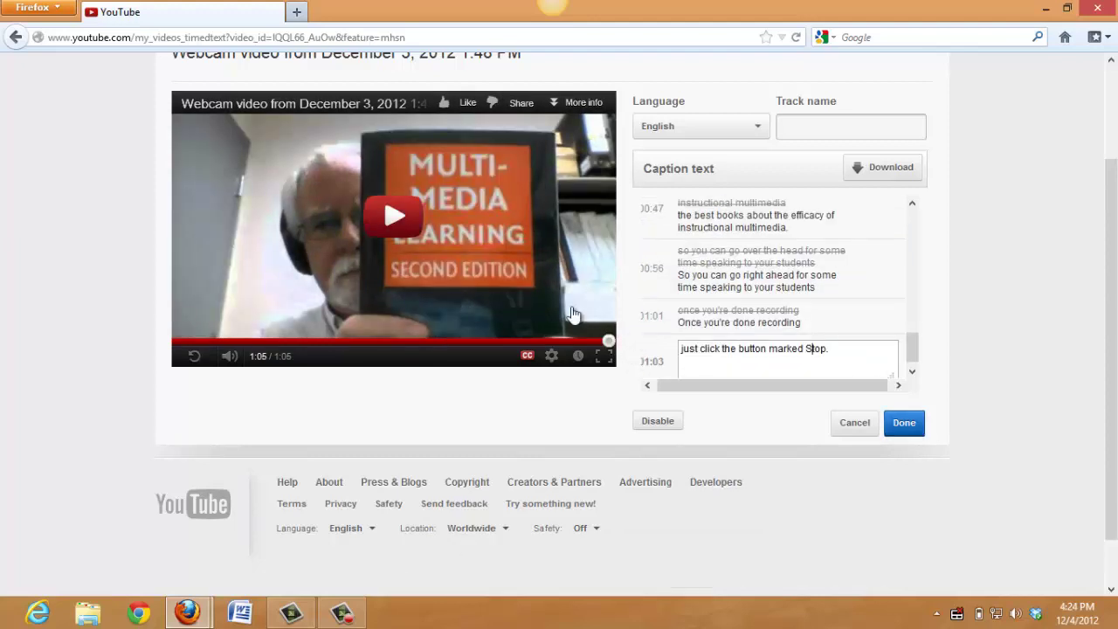
pyautogui.click(904, 423)
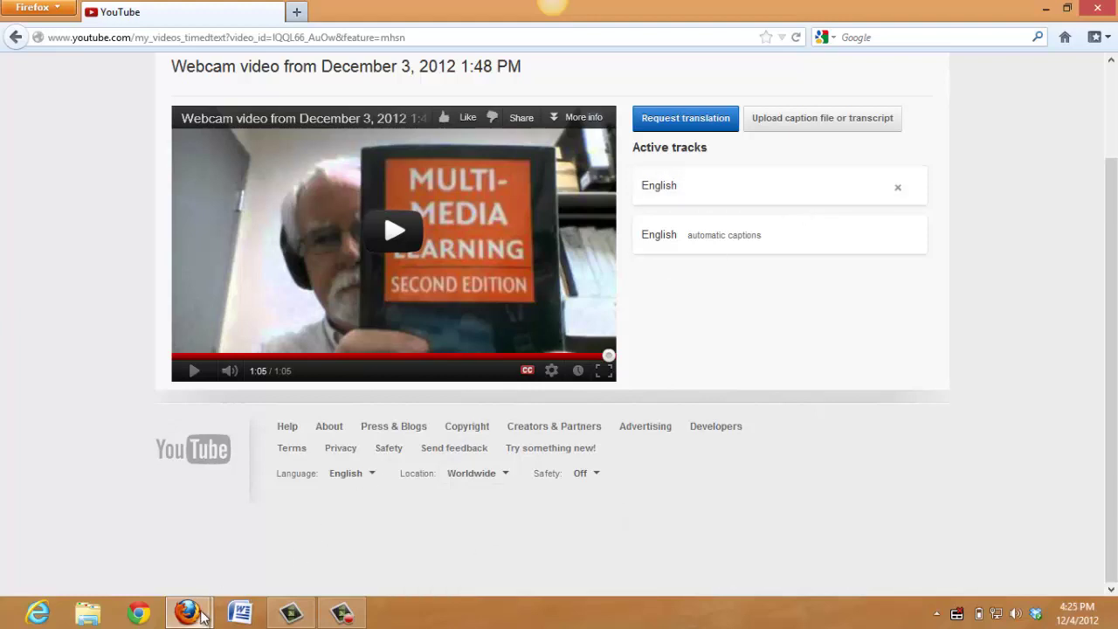
pyautogui.moveTo(202, 615)
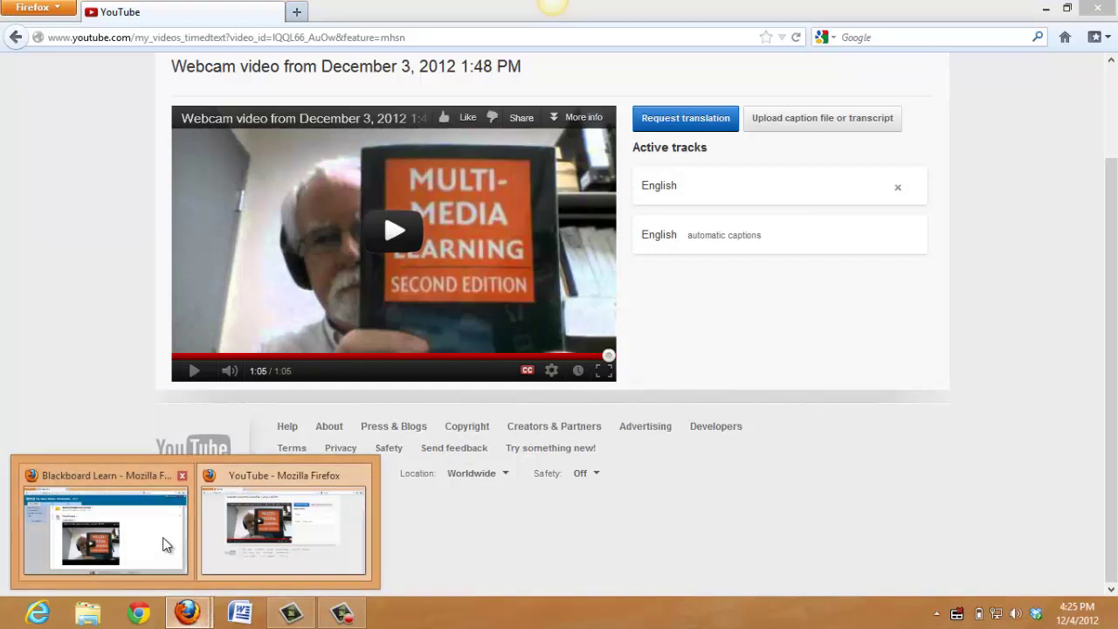
# Turn on English captions for the embedded webcam video, then play it and pause at 0:11
pyautogui.click(166, 545)
pyautogui.click(452, 385)
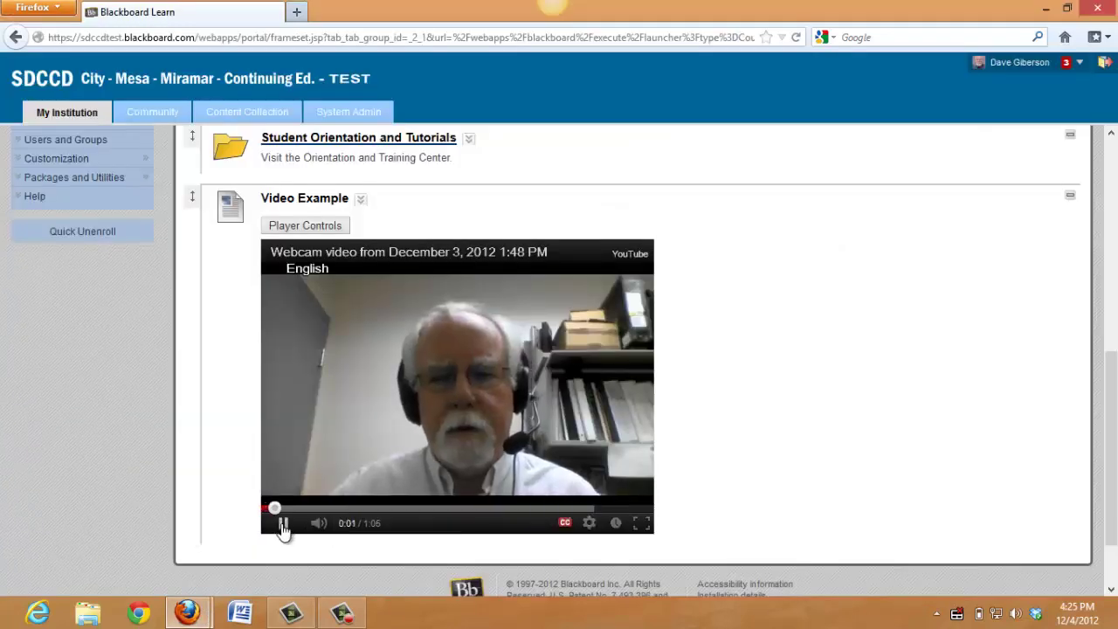
pyautogui.click(283, 526)
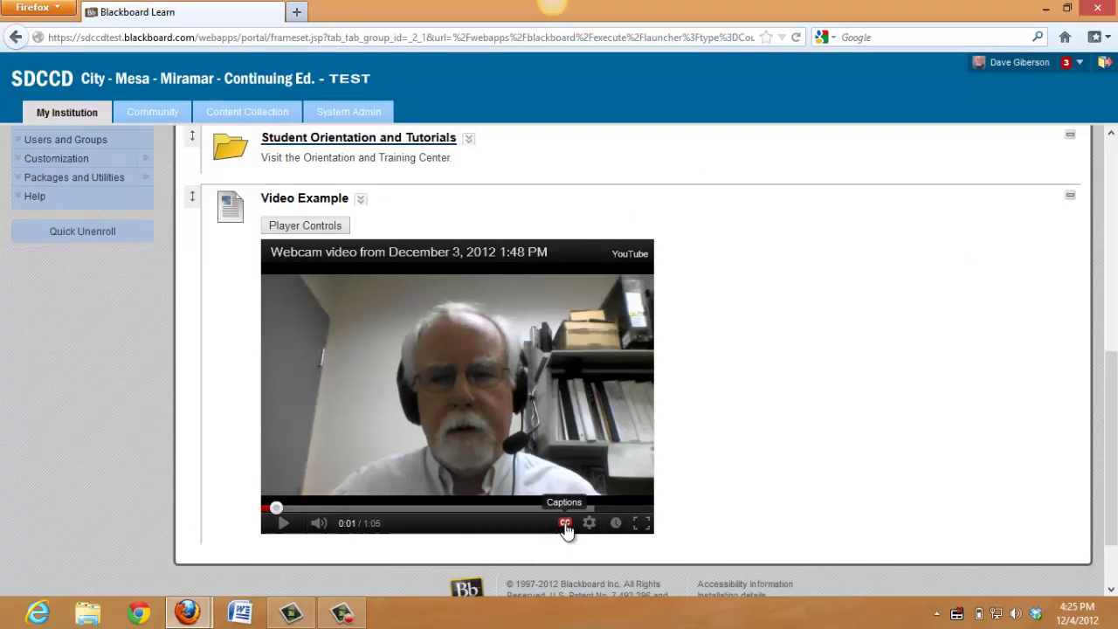
pyautogui.click(565, 524)
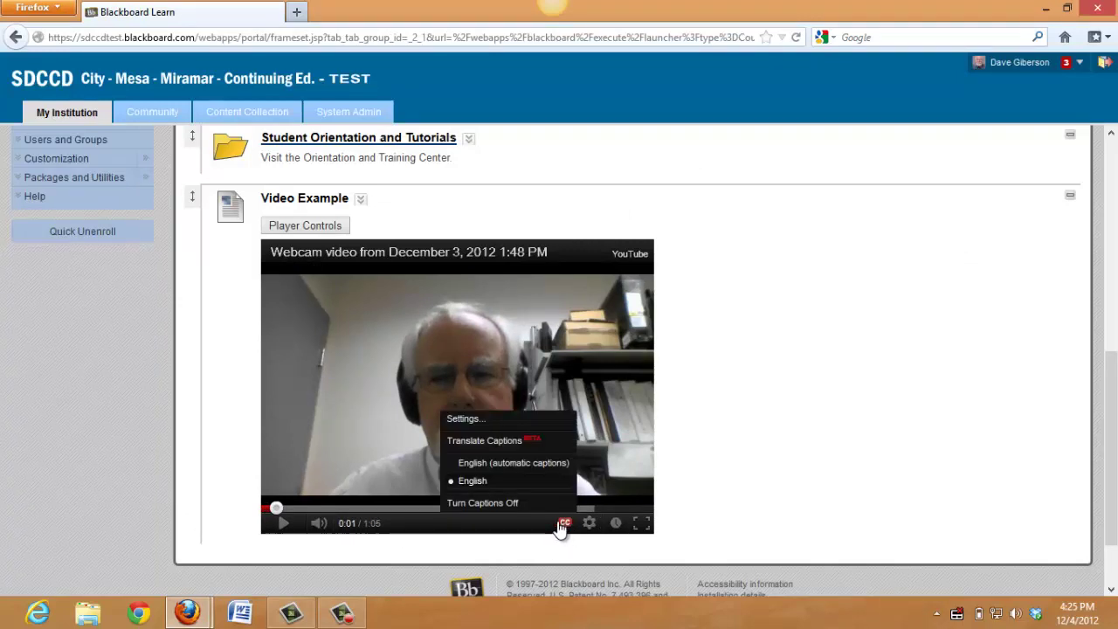
pyautogui.click(520, 485)
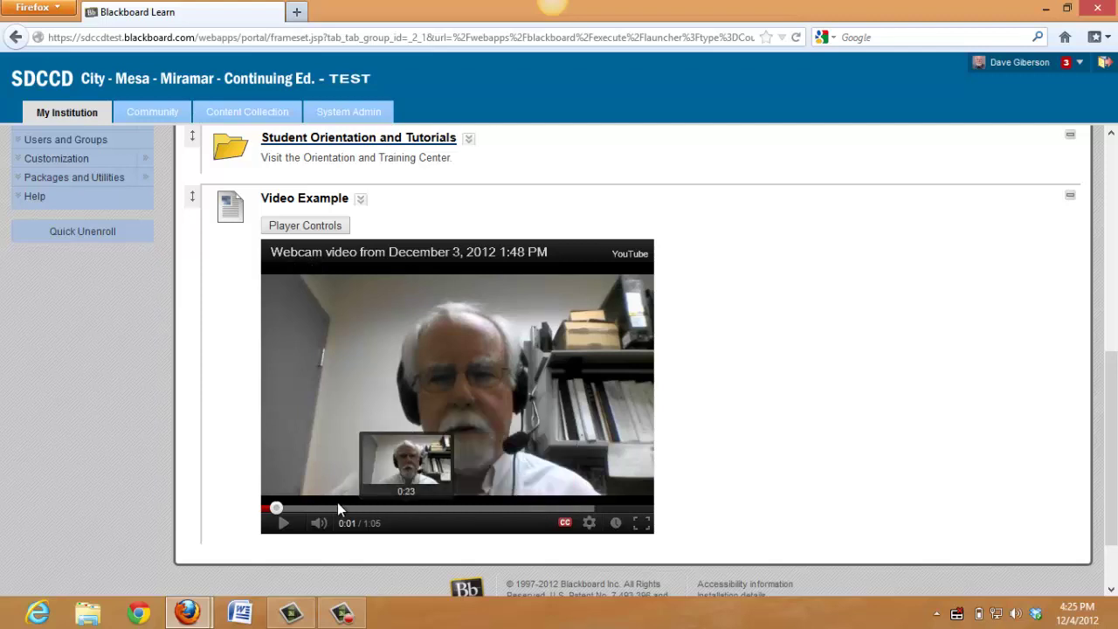
pyautogui.click(282, 524)
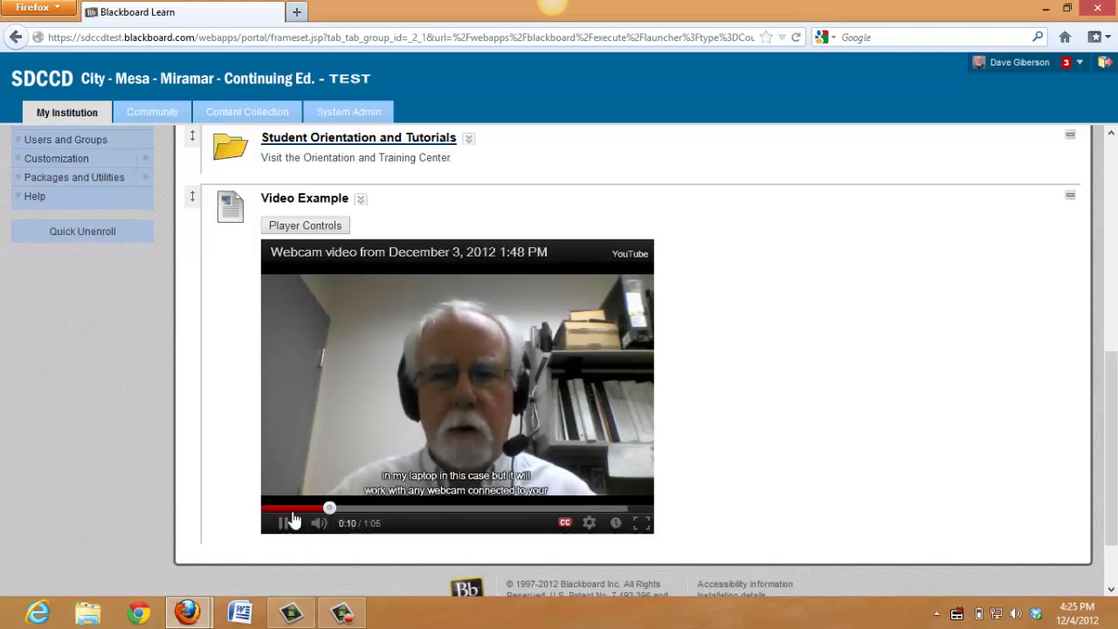
pyautogui.click(322, 513)
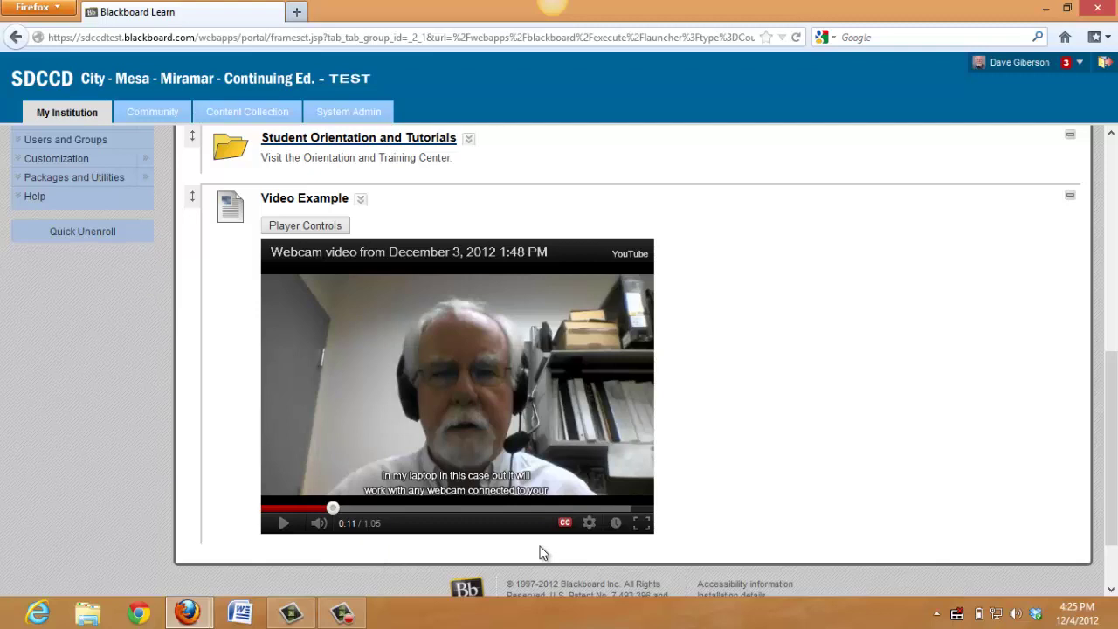